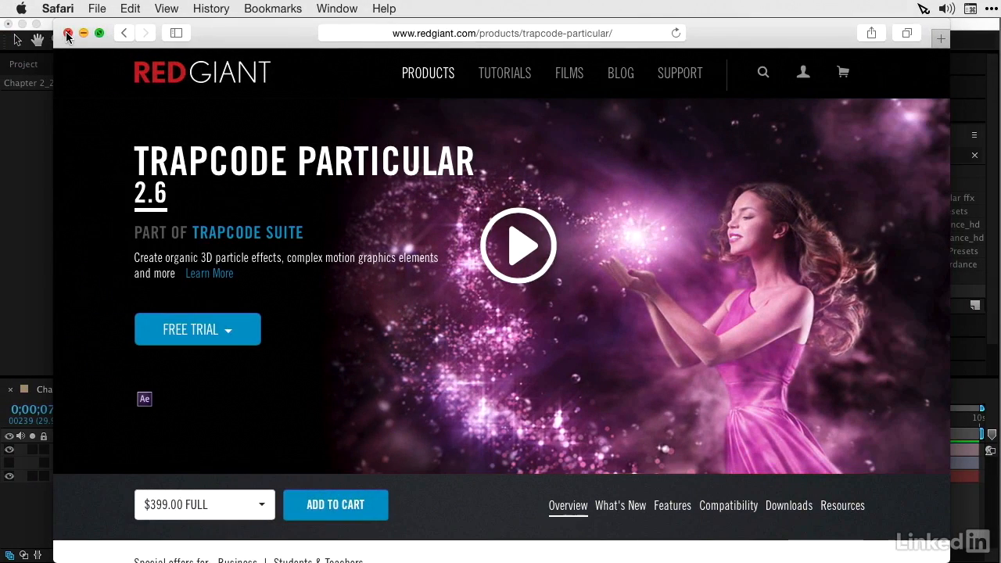
Step: Close the Trapcode Particular web page and apply the Particular effect to the PARTICULAR layer in After Effects
click(67, 33)
click(41, 66)
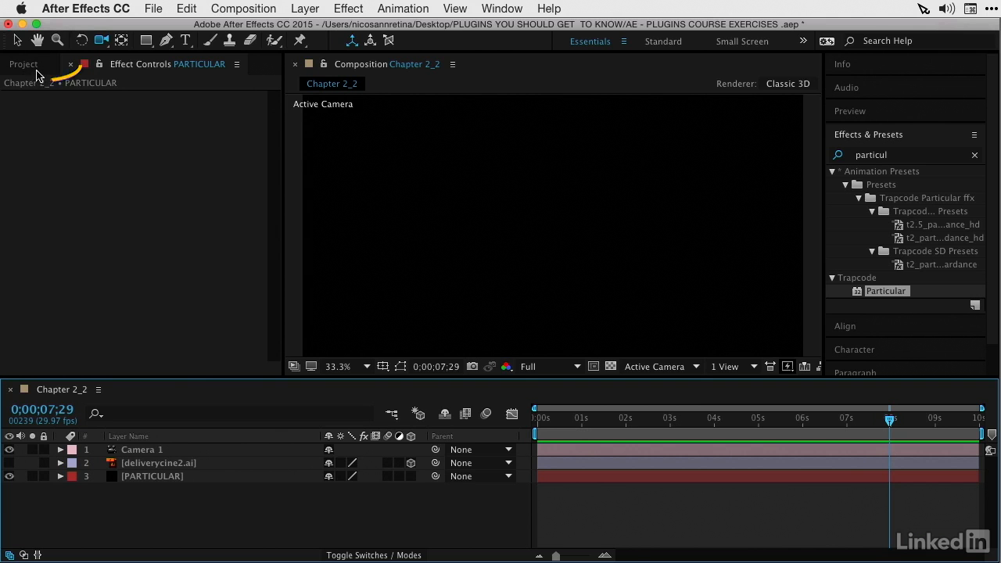
click(36, 66)
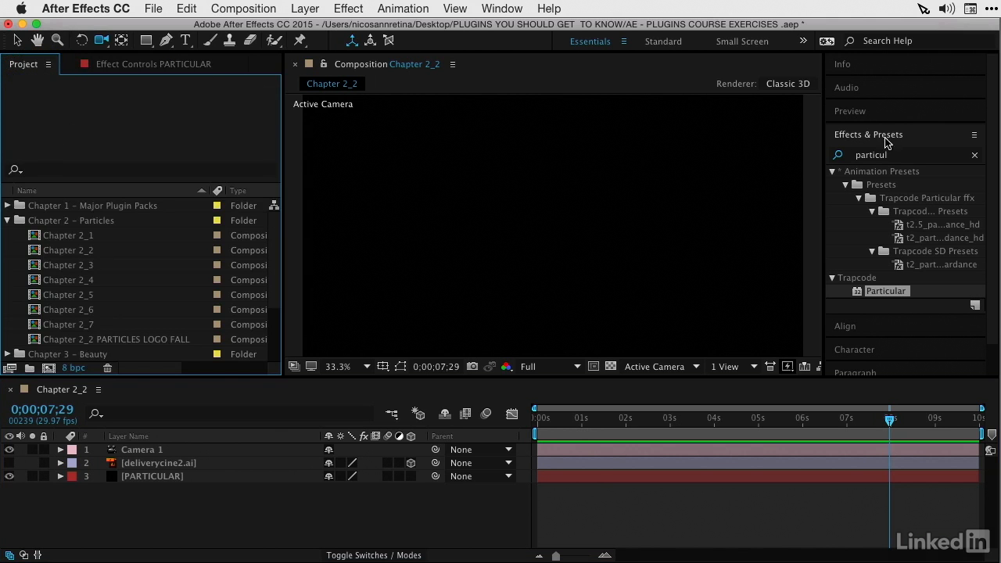
drag(858, 292, 144, 483)
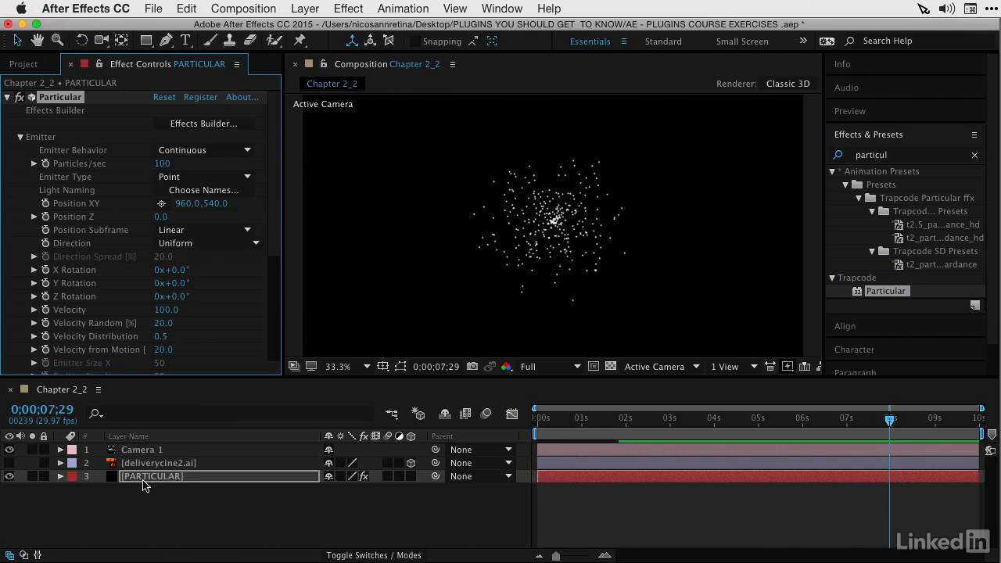
Step: Preview the default Particular emission from the first frame of the composition
drag(597, 427, 537, 426)
key(space)
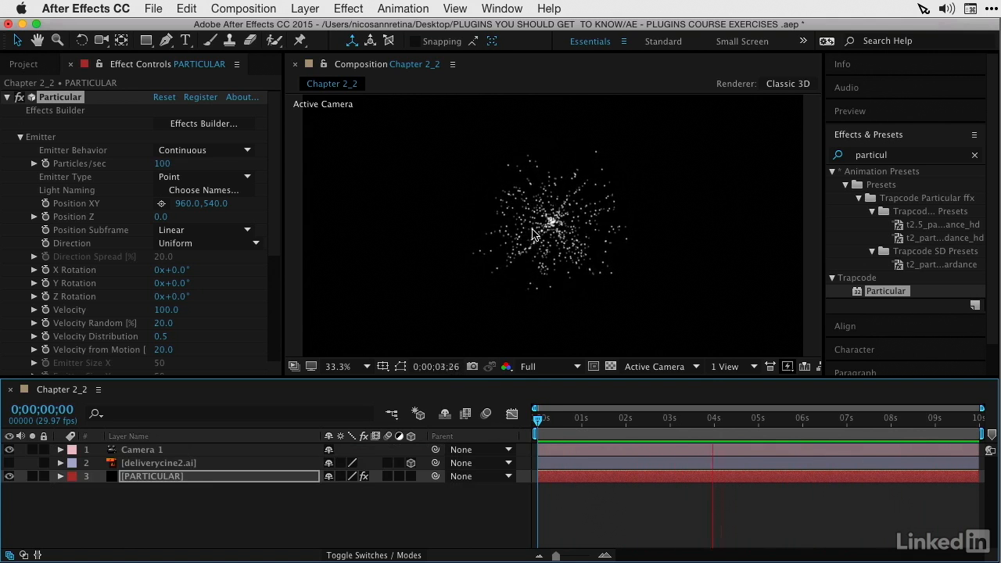
key(space)
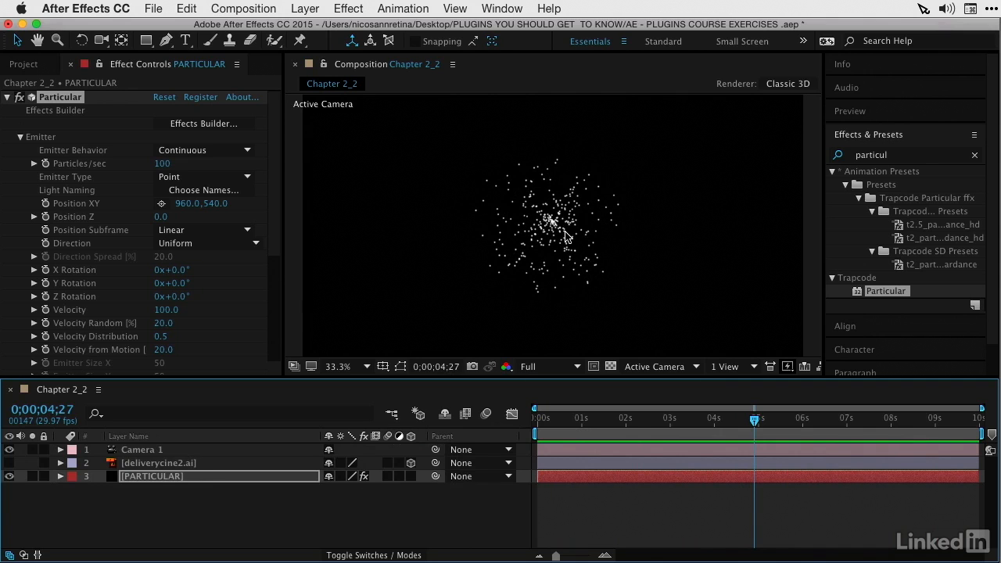
Step: Set the Particular emitter's Velocity to 0 and preview the resulting particles
click(175, 312)
text(0)
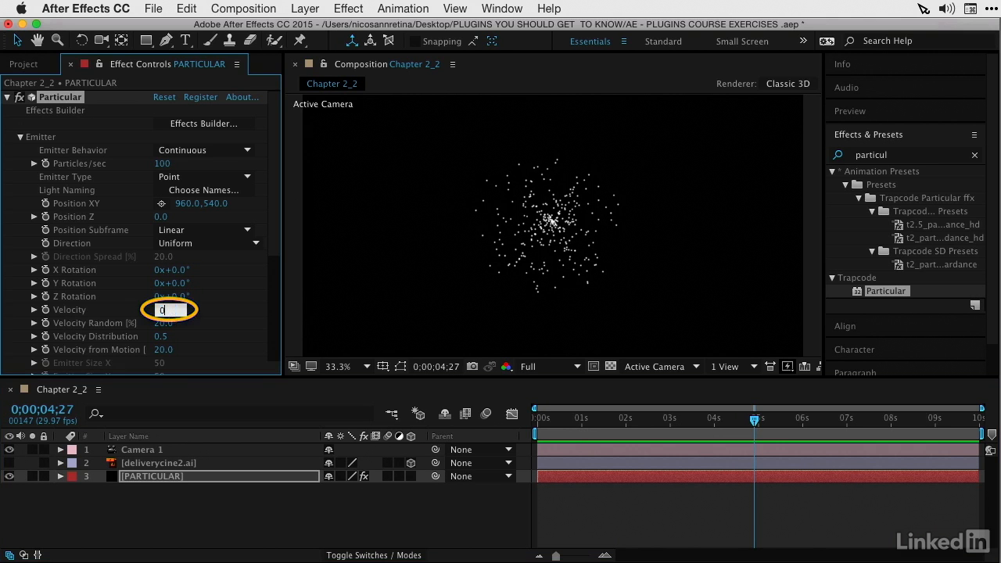
key(Return)
key(space)
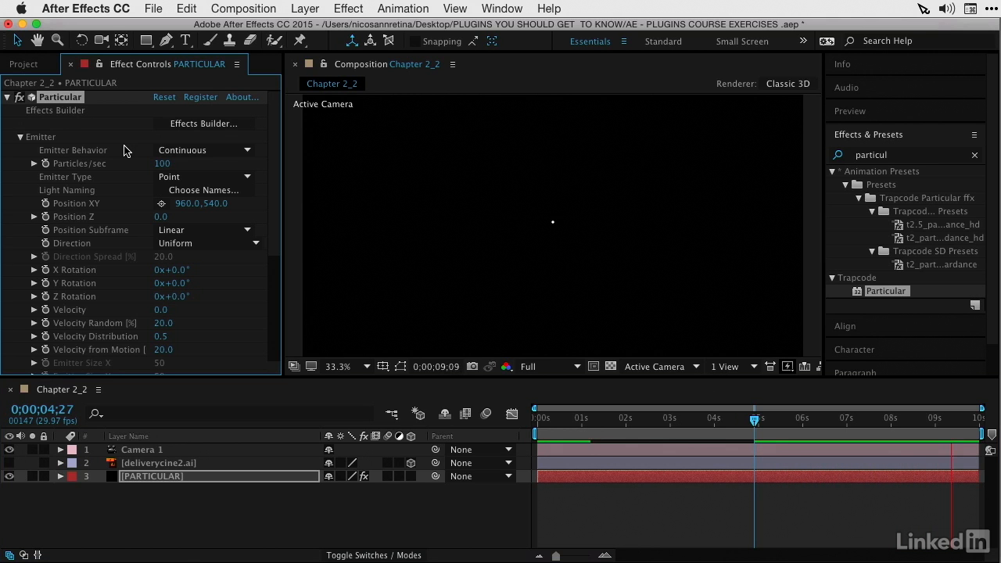
Step: Change the Emitter Type to Box and set its Emitter Size X, Y and Z to 400 each
click(189, 177)
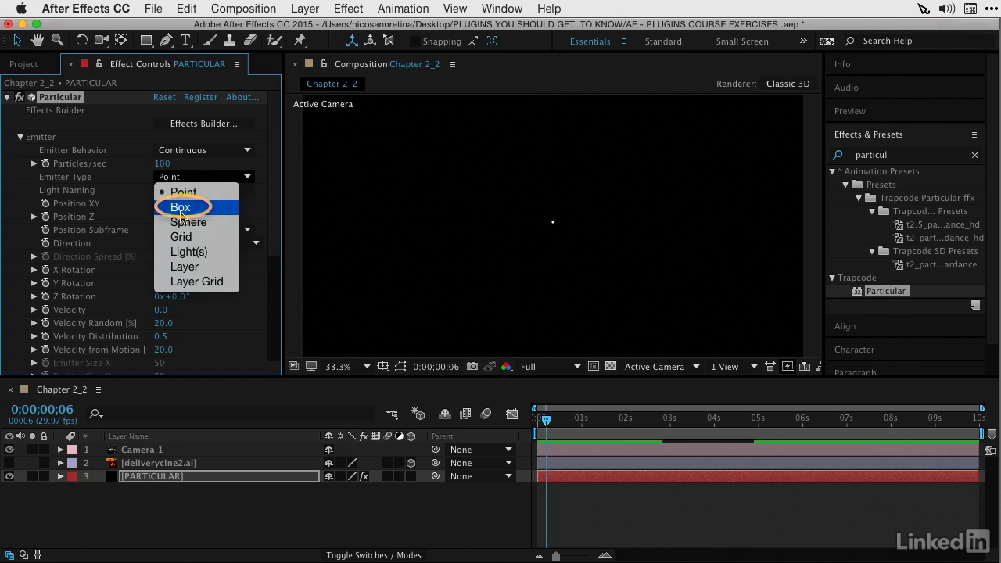
click(192, 207)
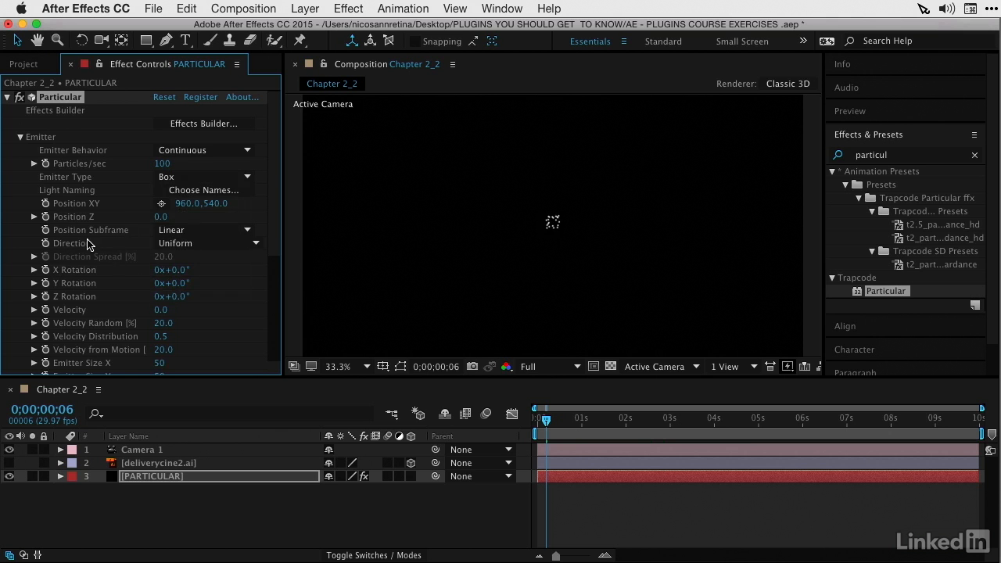
scroll(86, 245, down, 3)
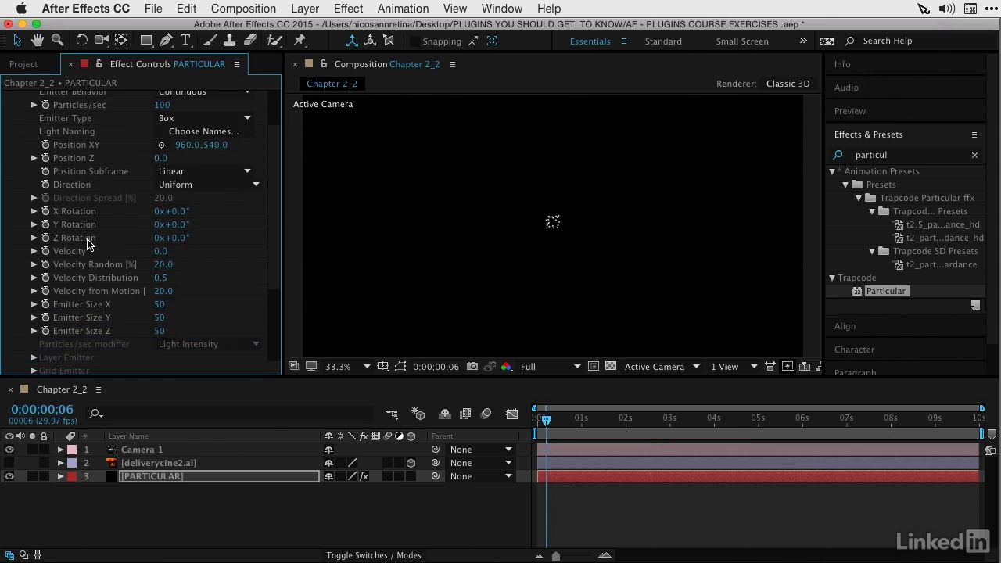
click(162, 307)
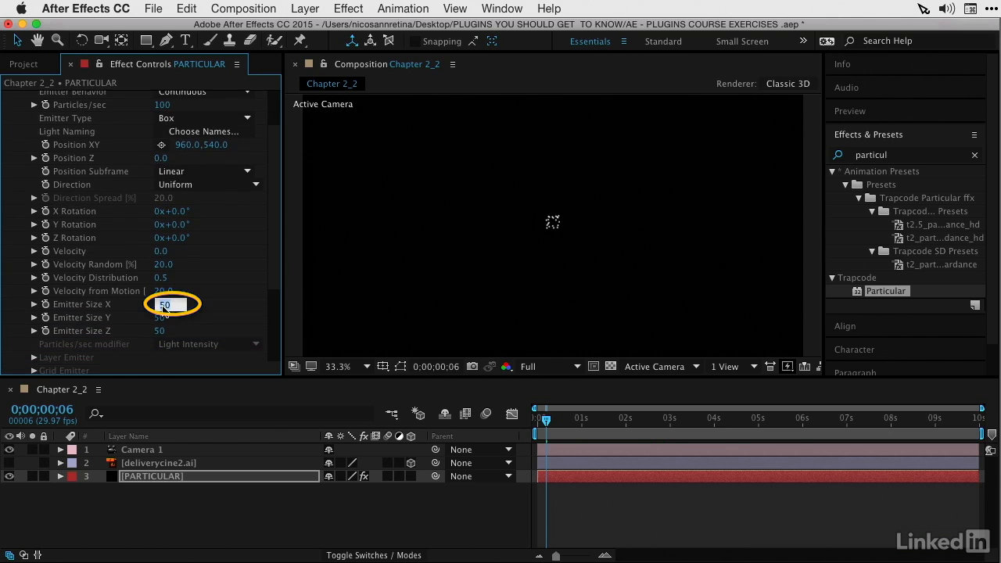
text(400)
key(Tab)
text(400)
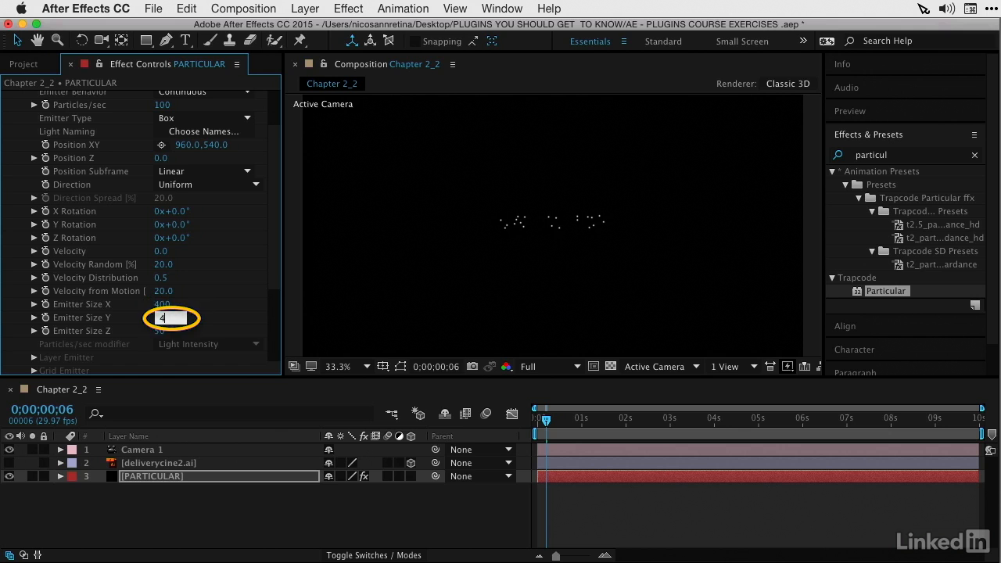
key(Tab)
text(400)
key(Return)
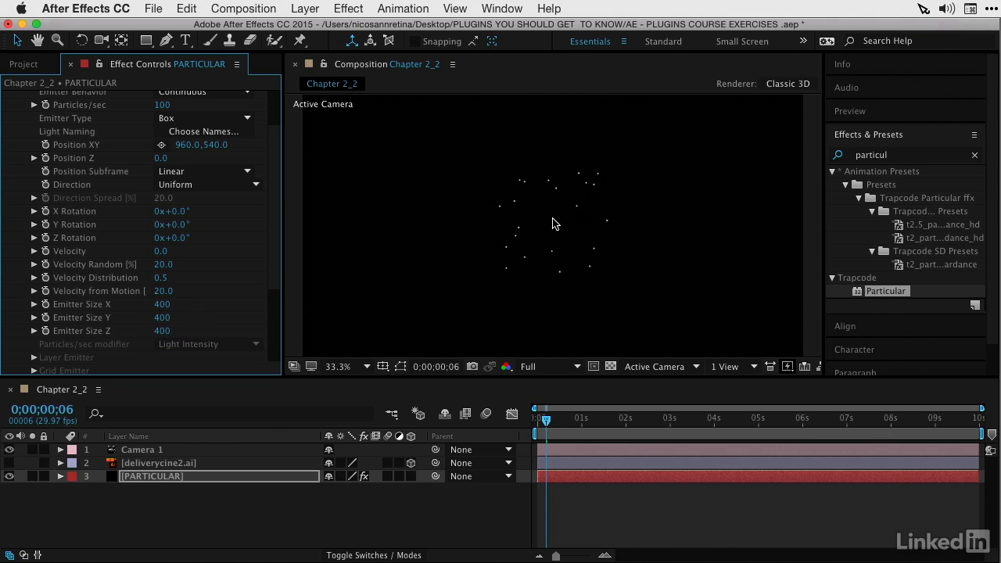
Step: Set the box emitter's Particles/sec to 2000 and preview the animation
scroll(92, 200, up, 3)
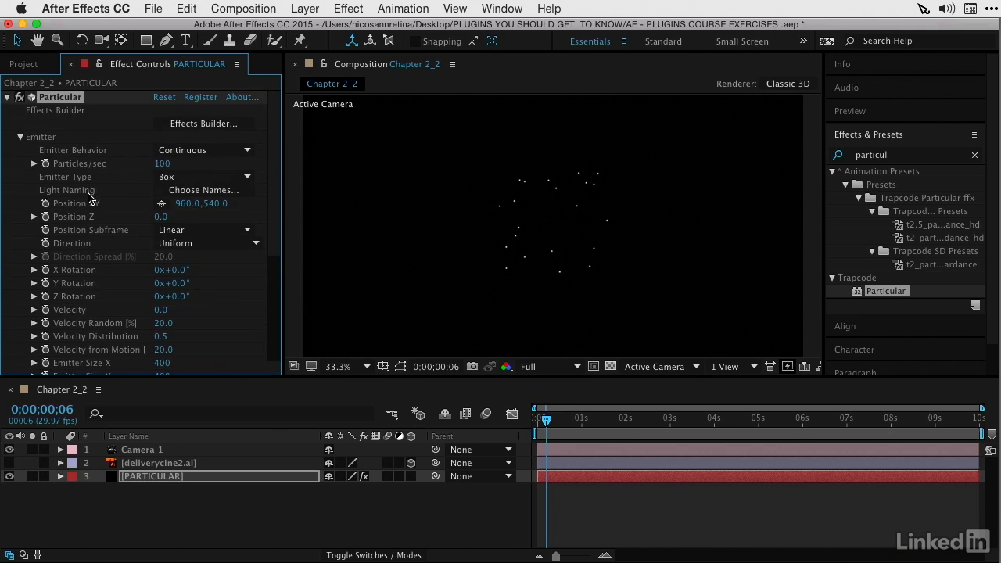
click(164, 164)
text(2000)
key(Return)
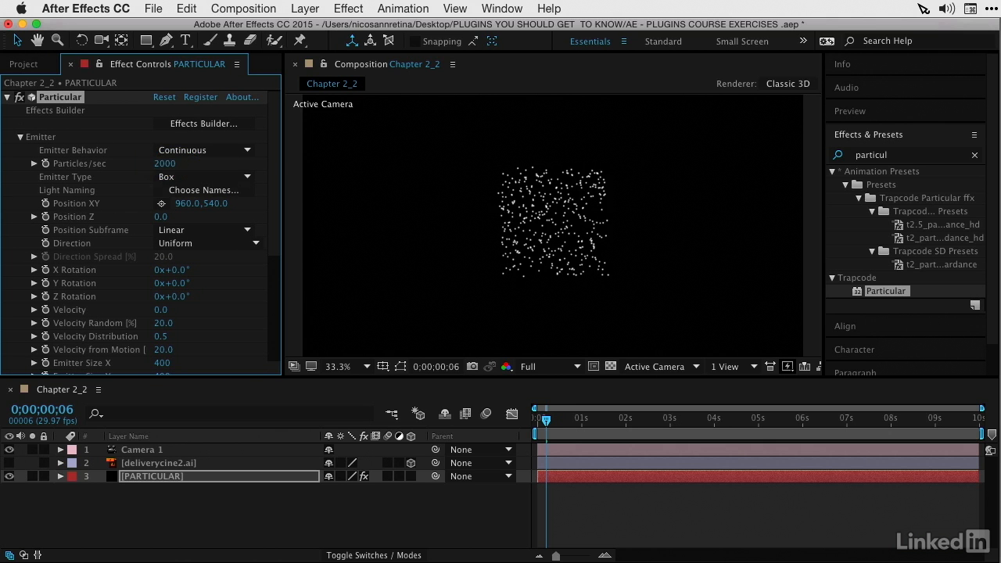
key(space)
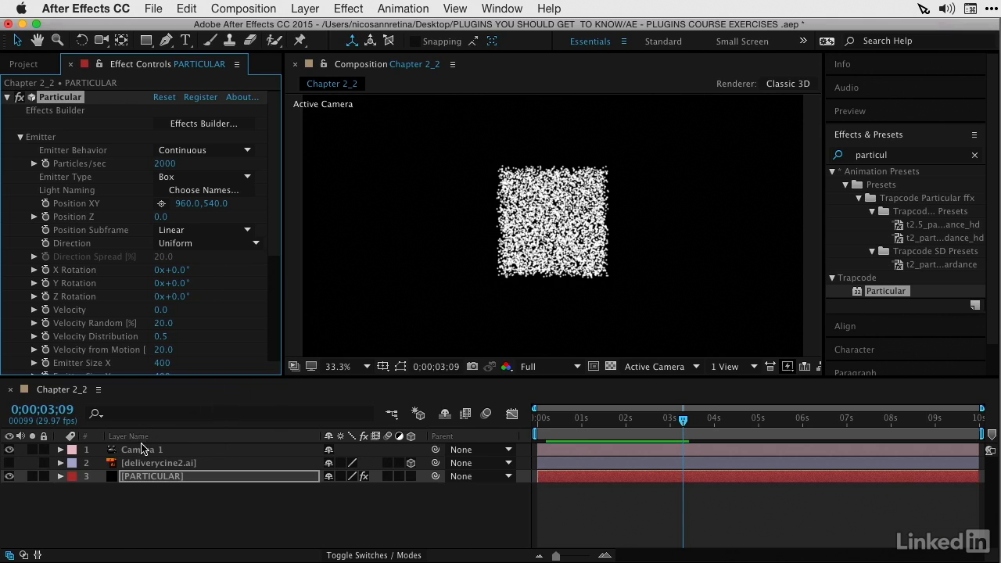
Step: Orbit Camera 1 slightly around the particle box to show its depth, and preview the animation from the new angle
key(c)
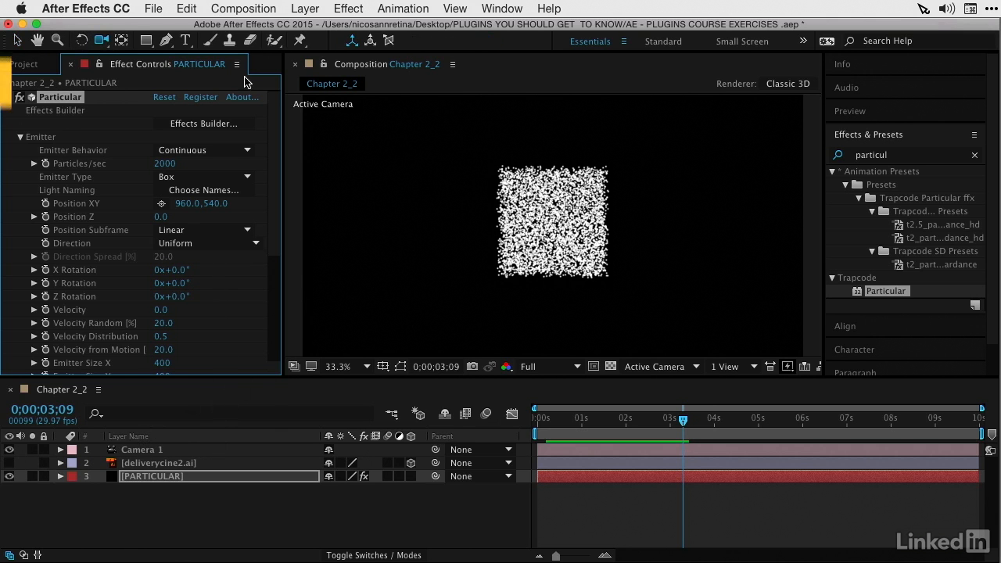
key(c)
mouse_move(441, 204)
mouse_down()
mouse_move(499, 235)
mouse_move(402, 218)
mouse_move(523, 252)
mouse_move(620, 246)
mouse_move(610, 184)
mouse_move(605, 208)
mouse_move(431, 209)
mouse_up()
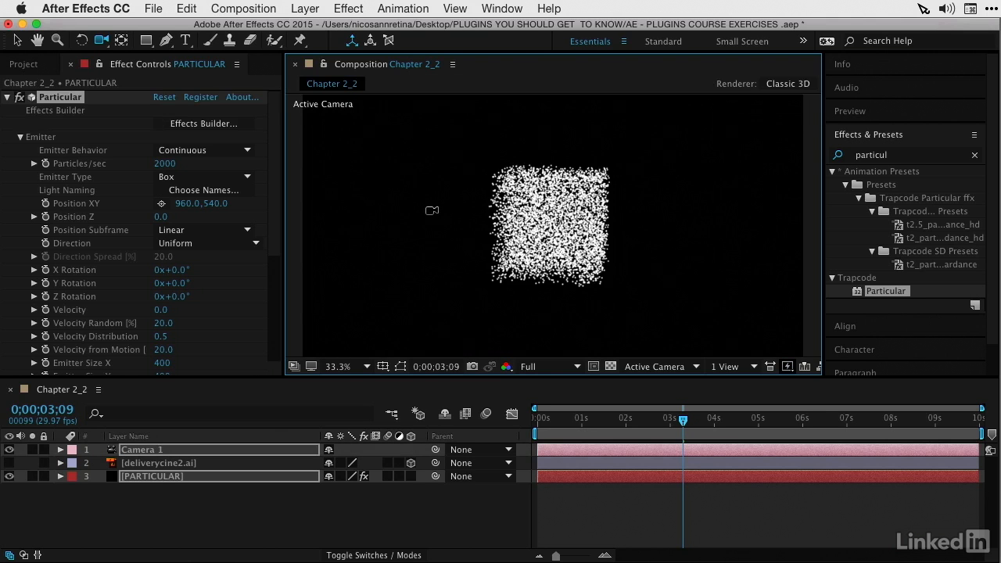
key(space)
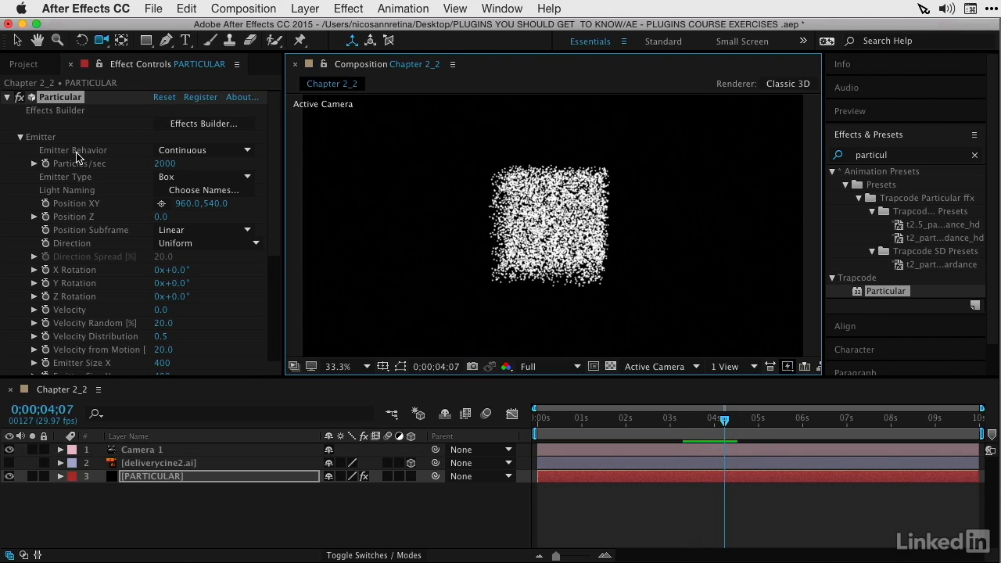
Step: Set the box emitter's Velocity to 10 and preview how the particles drift
scroll(50, 279, down, 2)
scroll(50, 279, down, 1)
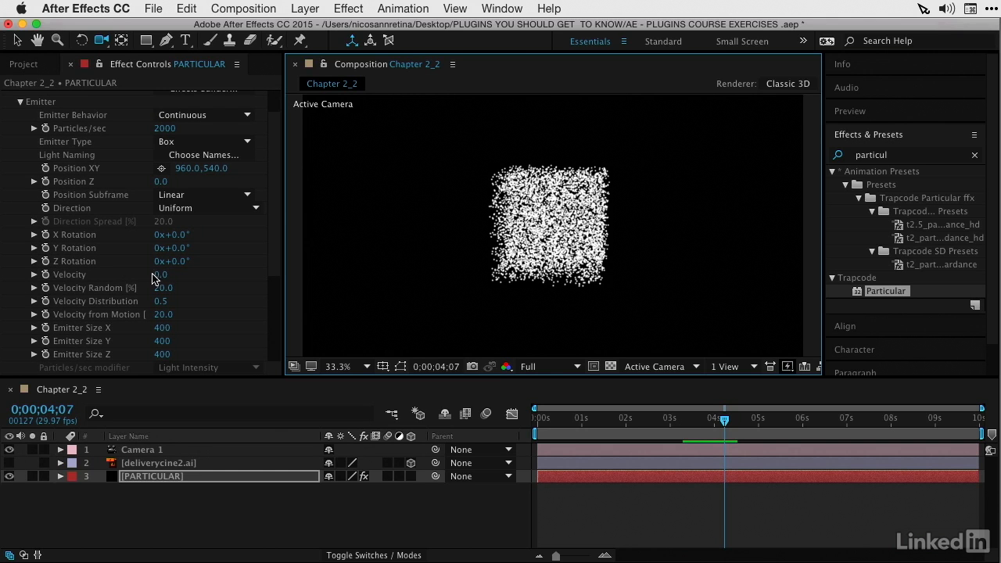
click(159, 274)
text(10)
key(Return)
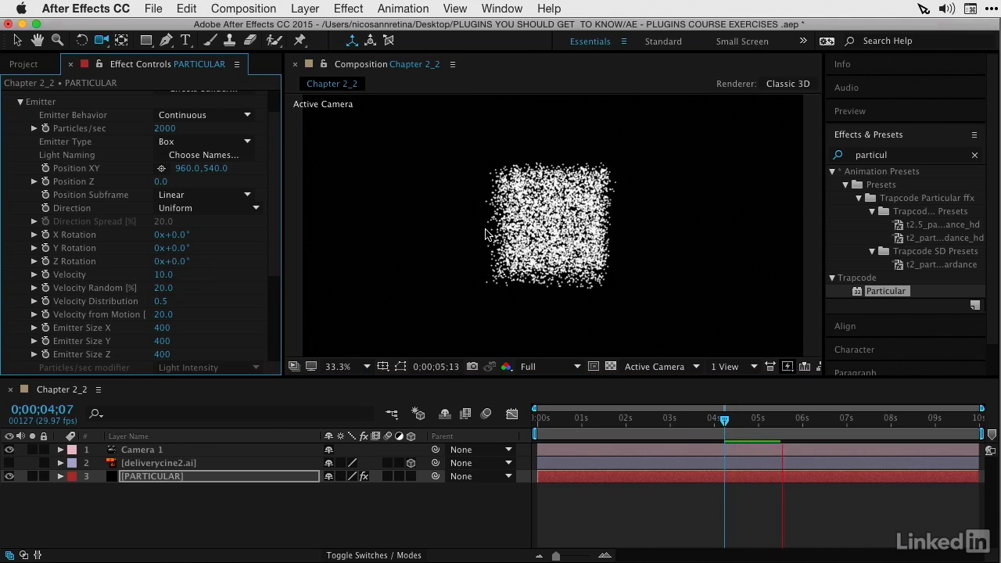
key(space)
Step: Raise the box emitter's Velocity to 210 and preview the wider particle spread
drag(163, 277, 183, 286)
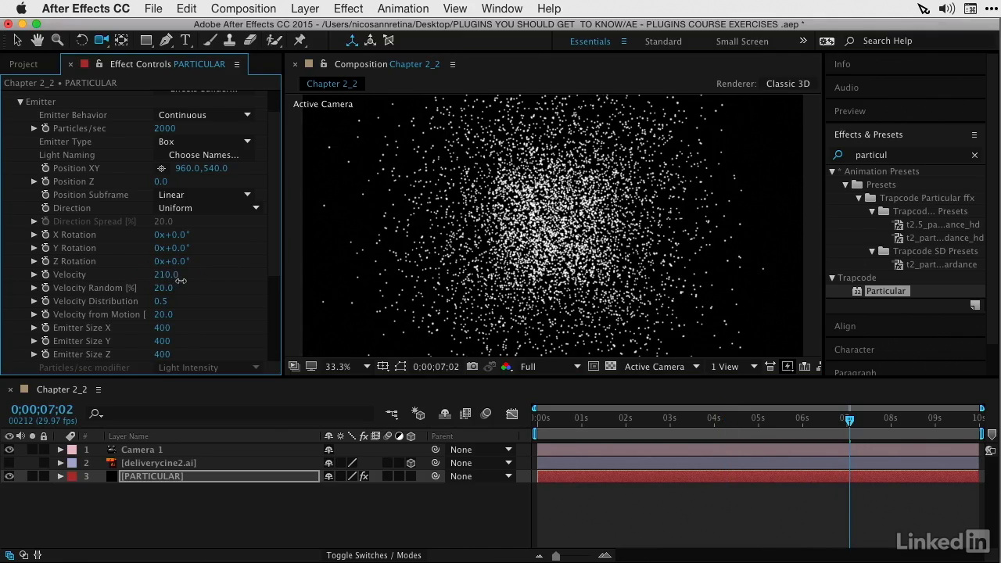
key(h)
key(c)
key(space)
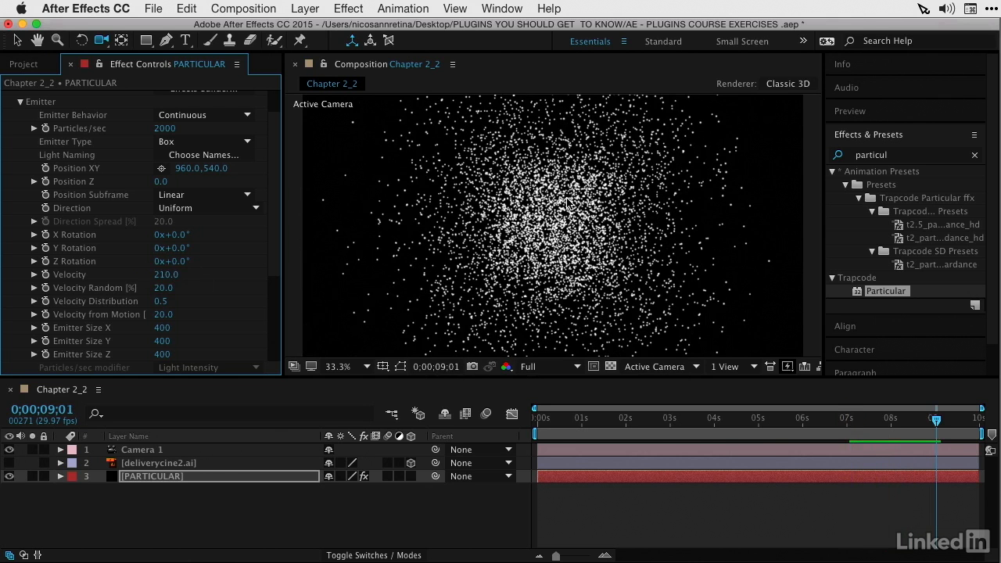
Step: Reset the Particular effect to its default settings and preview it from the first frame
scroll(278, 165, up, 2)
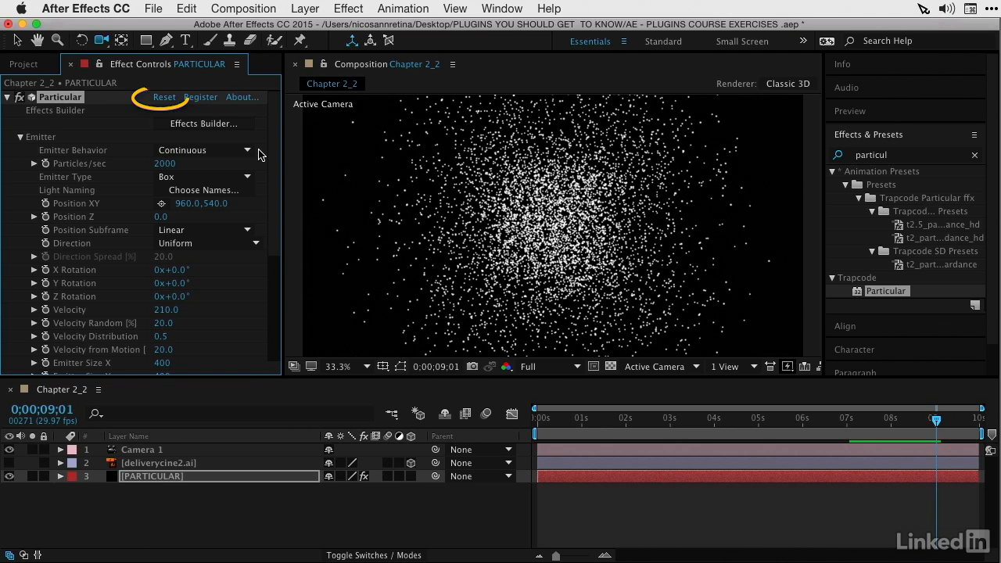
click(166, 98)
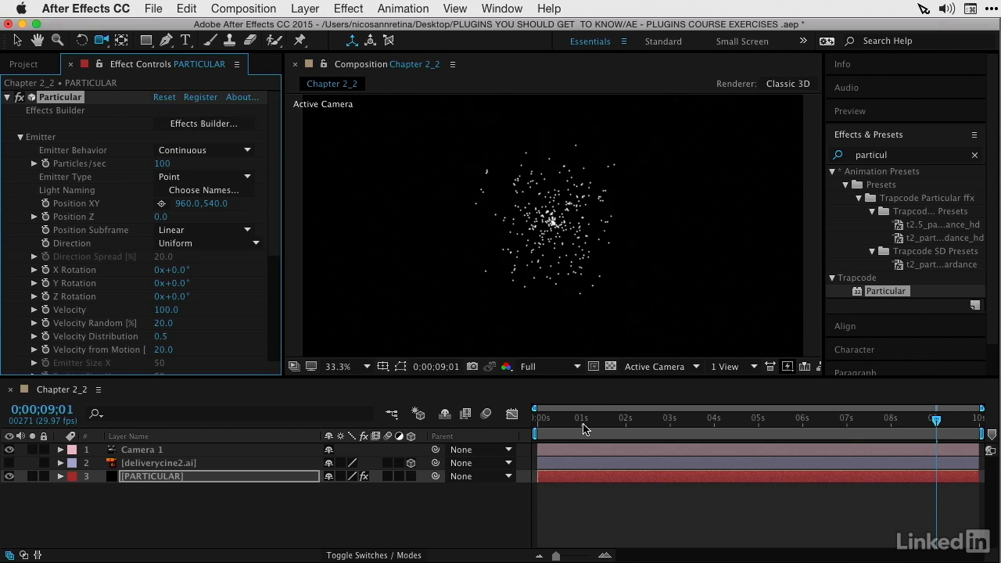
key(Home)
key(space)
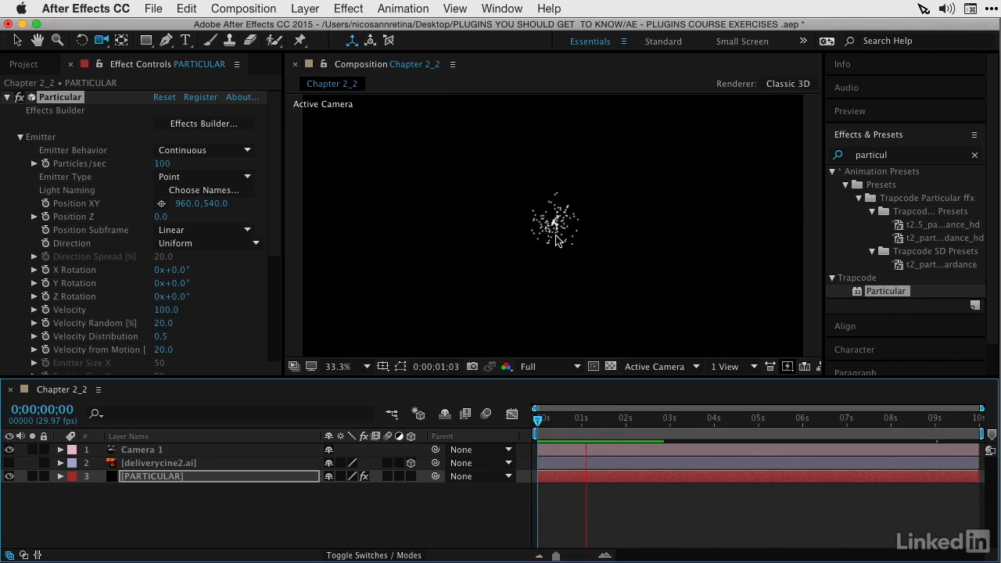
key(space)
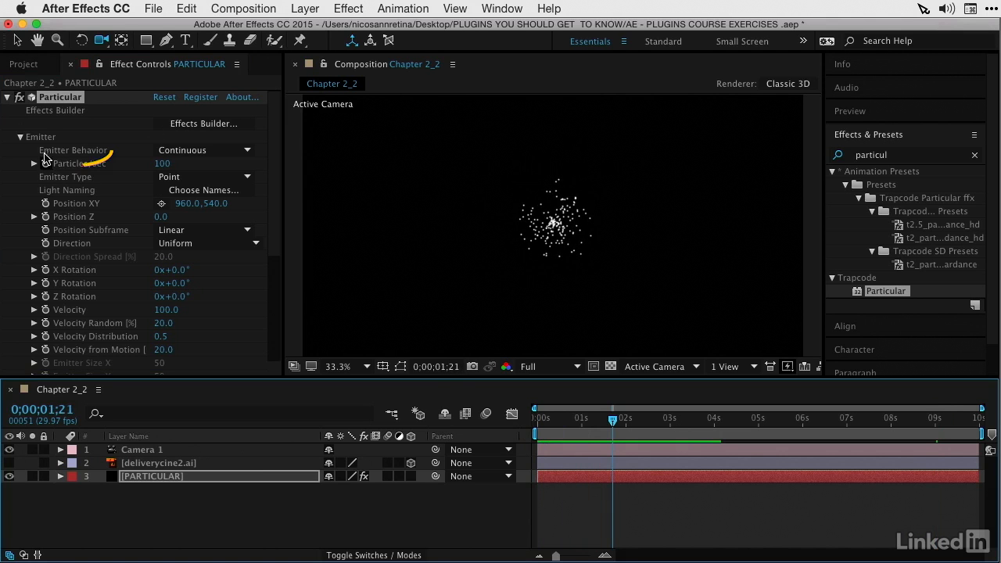
Step: Change the Emitter Behavior to Explode and preview the burst from the first frame
click(186, 153)
click(190, 179)
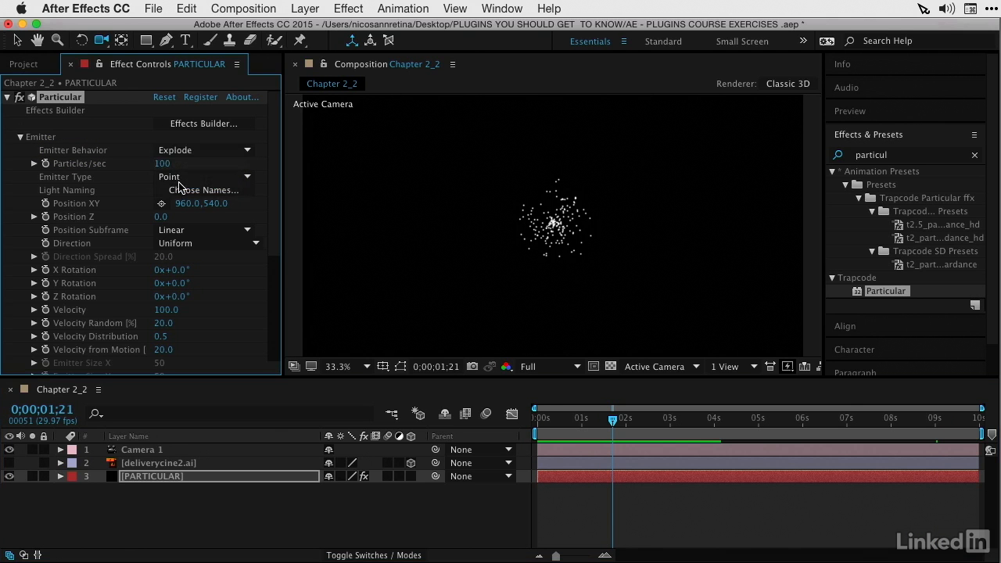
drag(558, 428, 528, 429)
key(space)
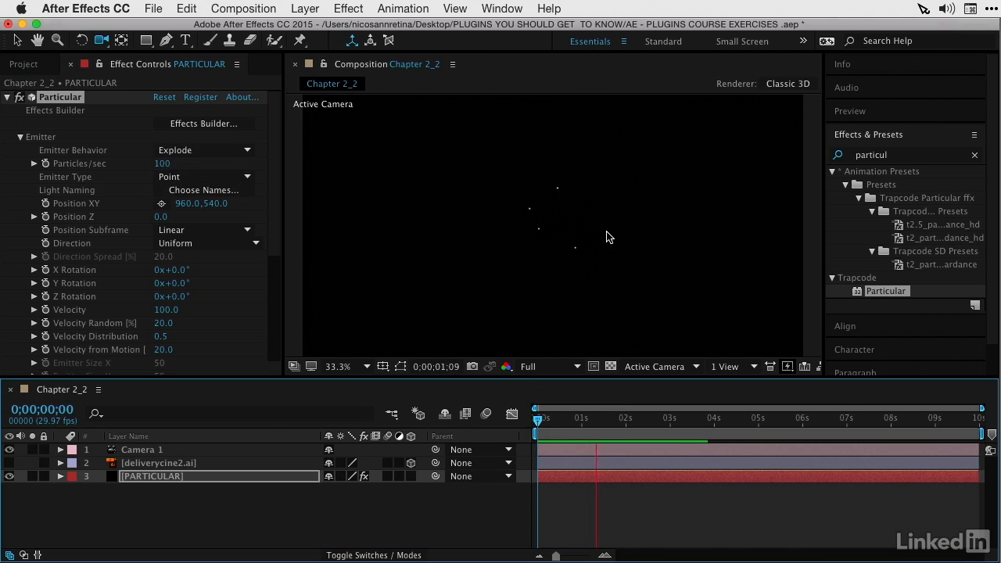
drag(686, 421, 654, 427)
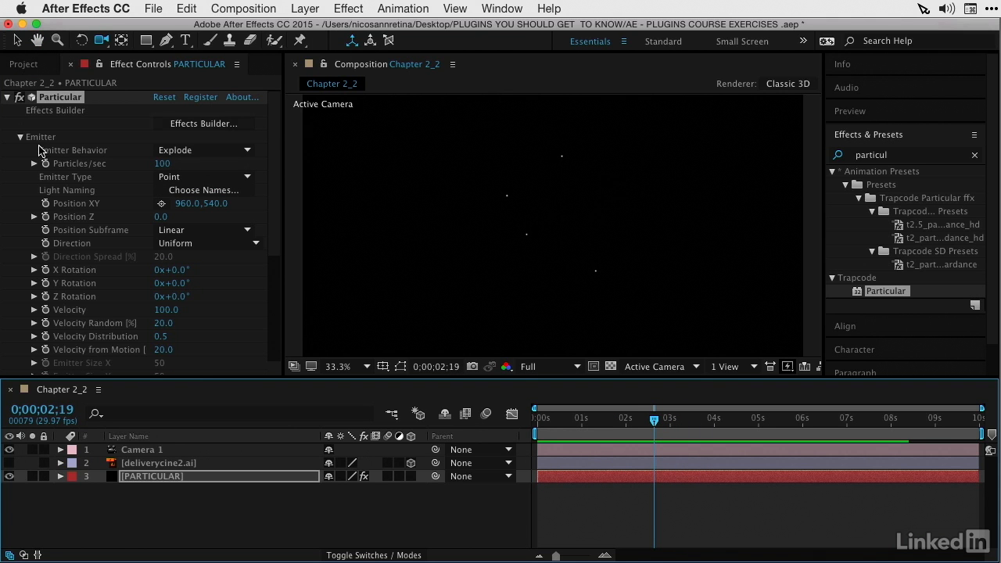
Step: Set the exploding emitter's Particles/sec to 30000 and review the burst from the start of the timeline
click(166, 164)
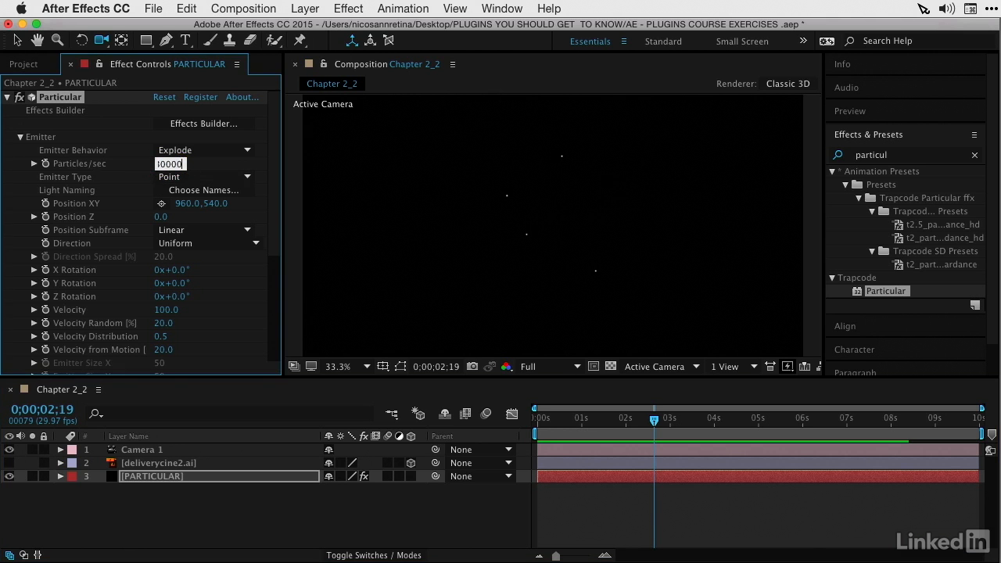
key(Return)
drag(569, 420, 478, 432)
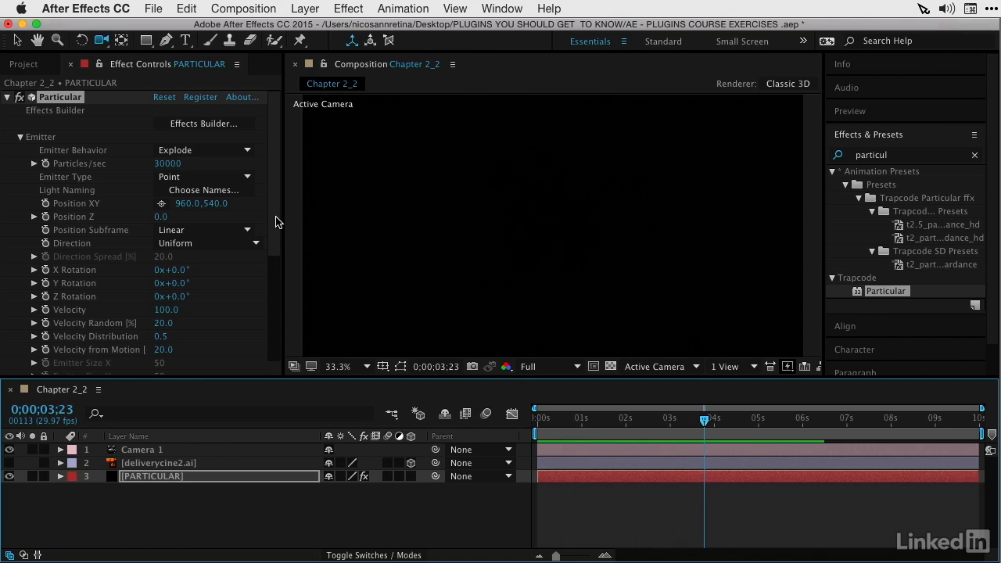
Step: Set Life to 10 seconds in the Particle settings and preview the longer-lasting explosion
drag(276, 222, 267, 353)
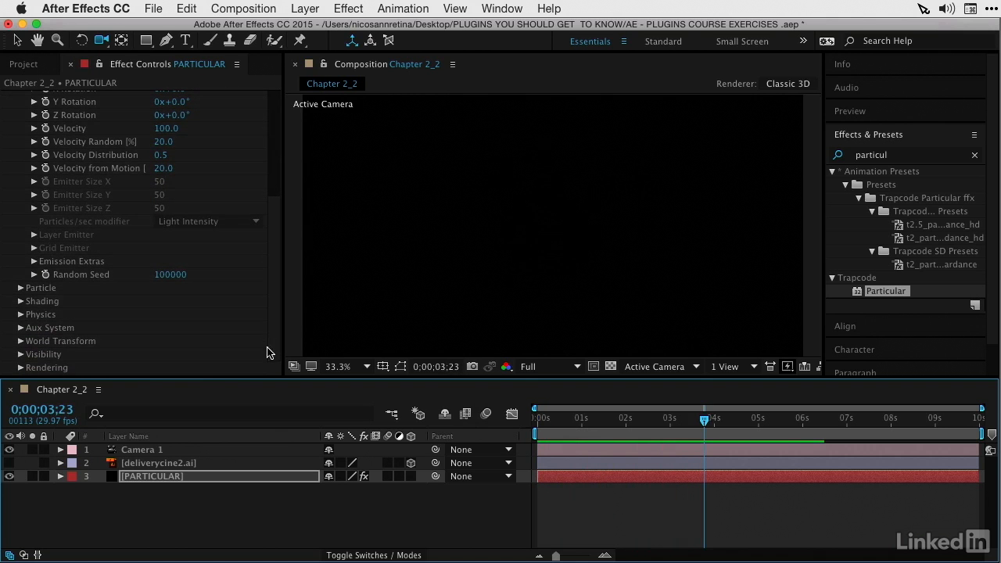
click(20, 289)
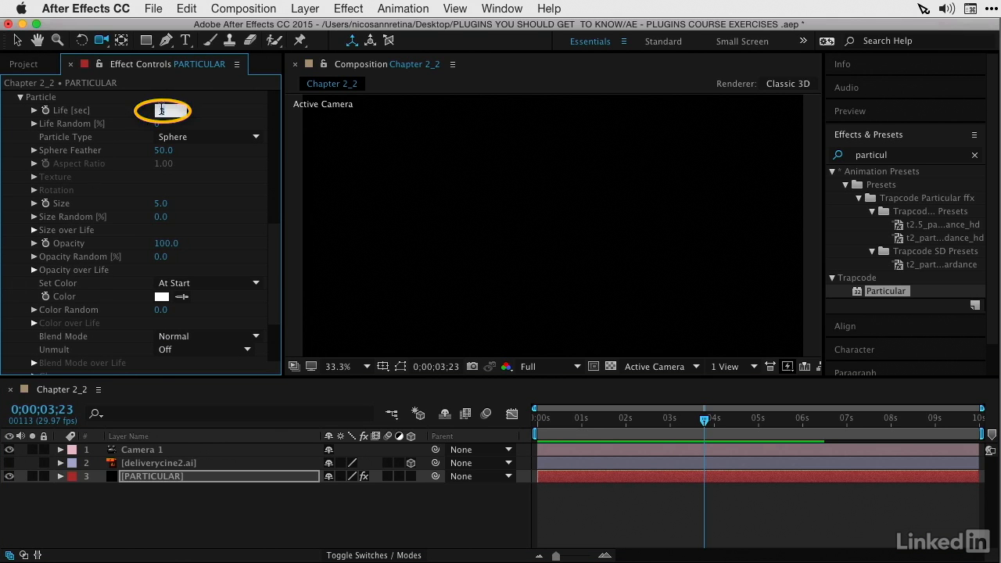
text(10)
key(Return)
key(space)
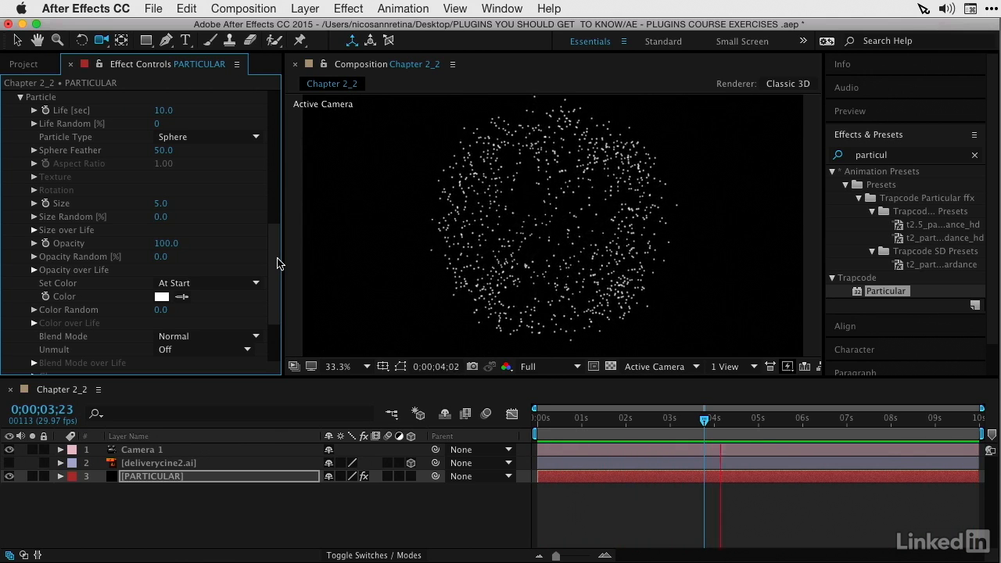
key(space)
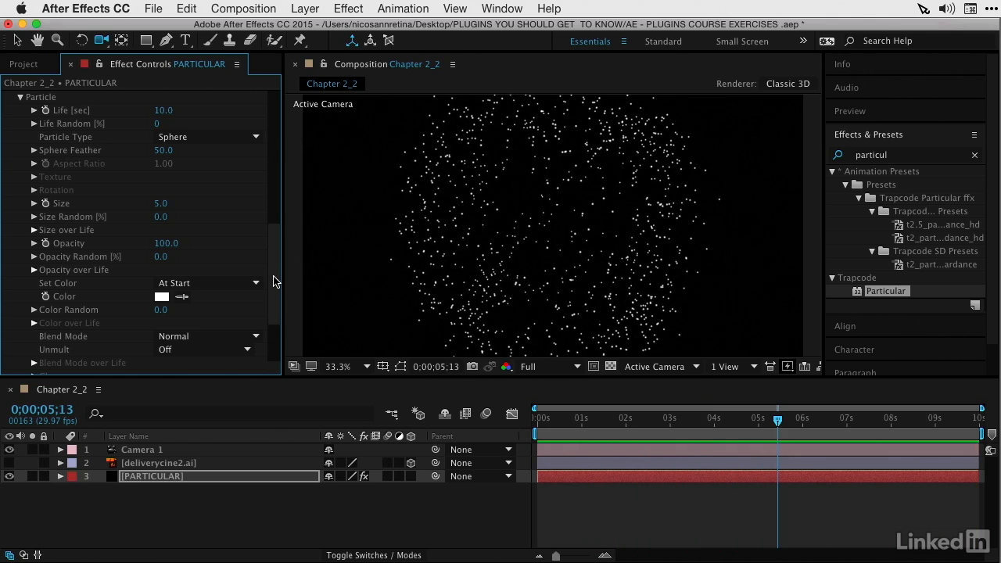
Step: Collapse the Emitter and Particle groups in the Particular effect and open its Effects Builder
drag(273, 281, 286, 92)
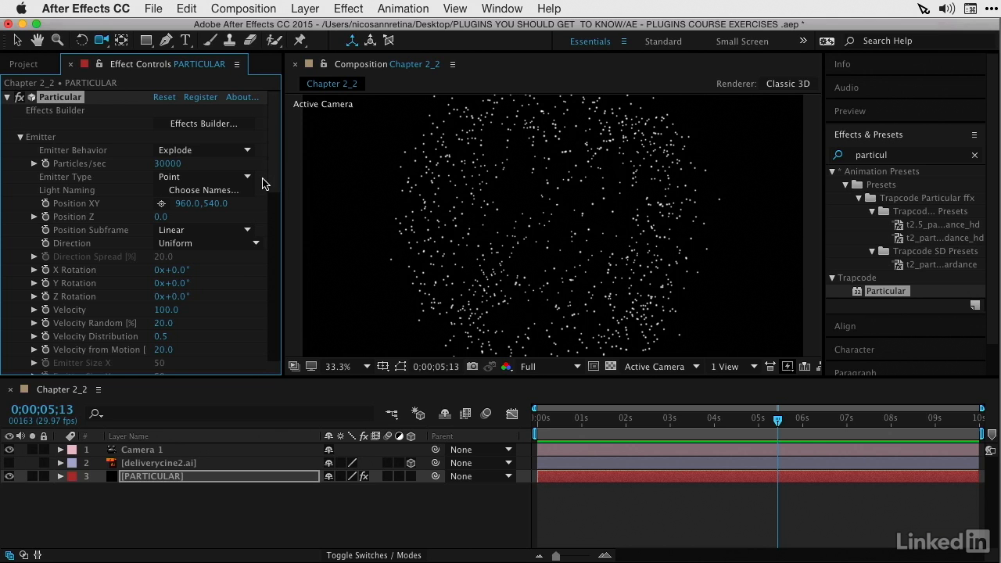
click(20, 137)
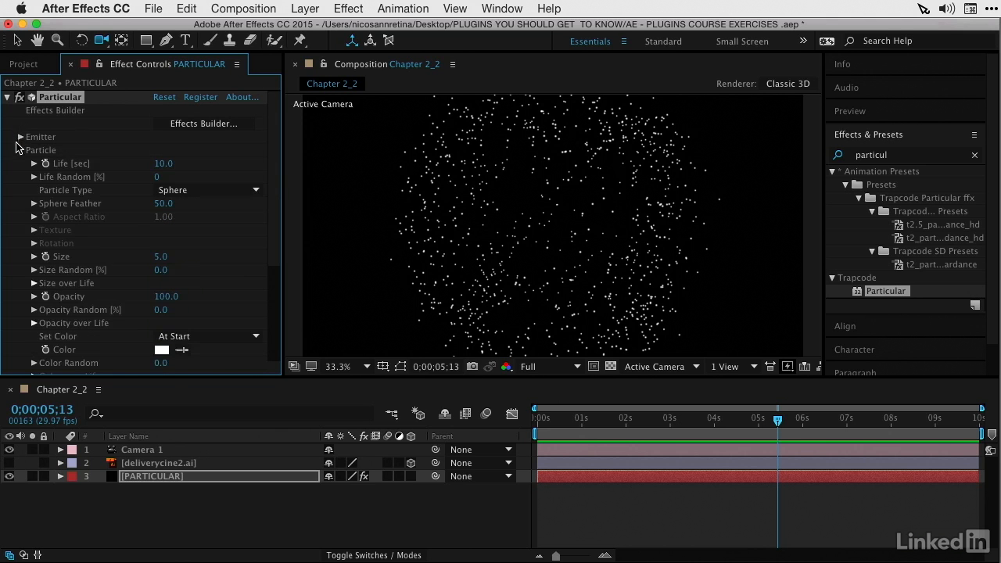
click(20, 151)
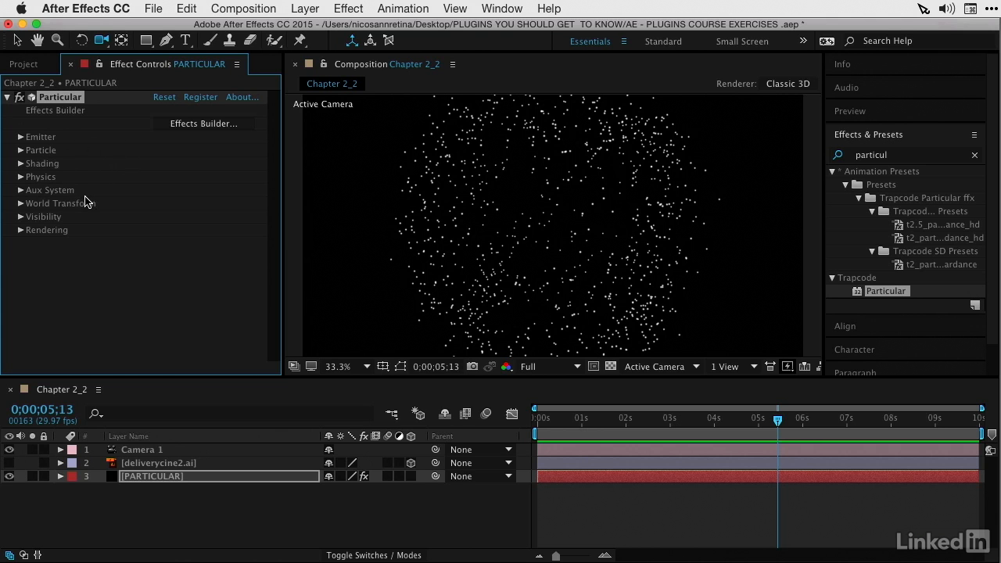
click(196, 127)
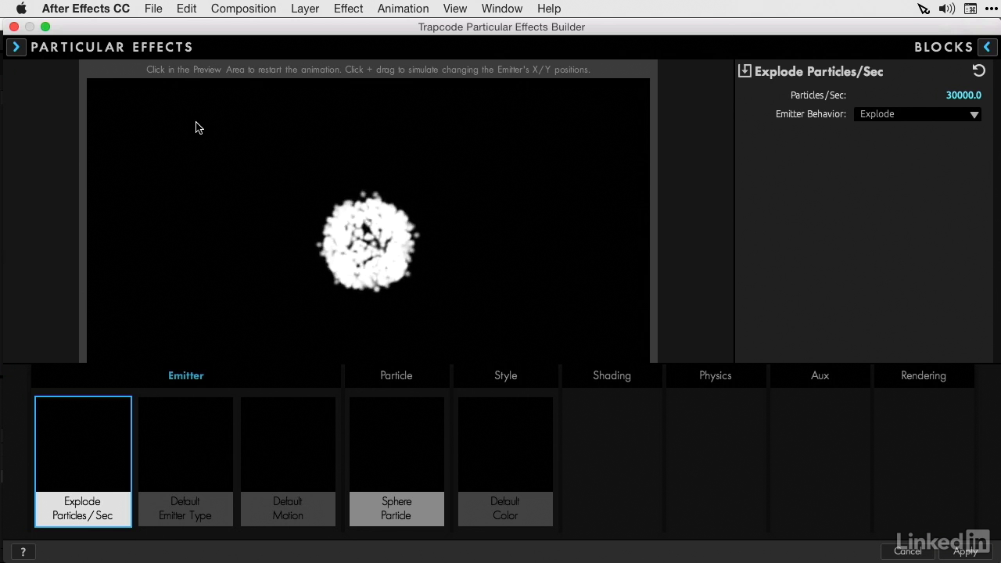
Step: Load the Directional Fire 1 preset from the Smoke and Fire category of the Particular effects library
click(101, 48)
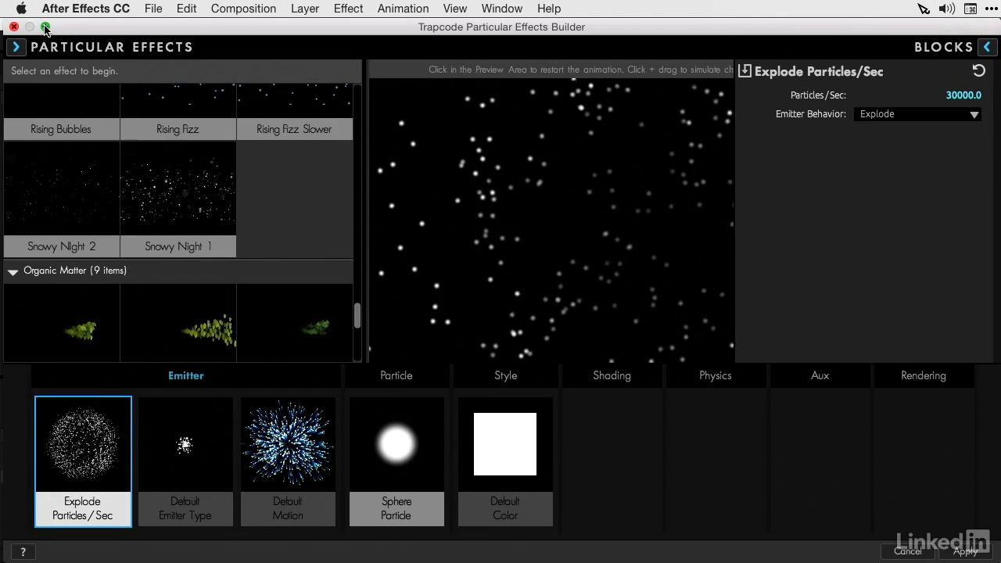
click(13, 49)
click(14, 48)
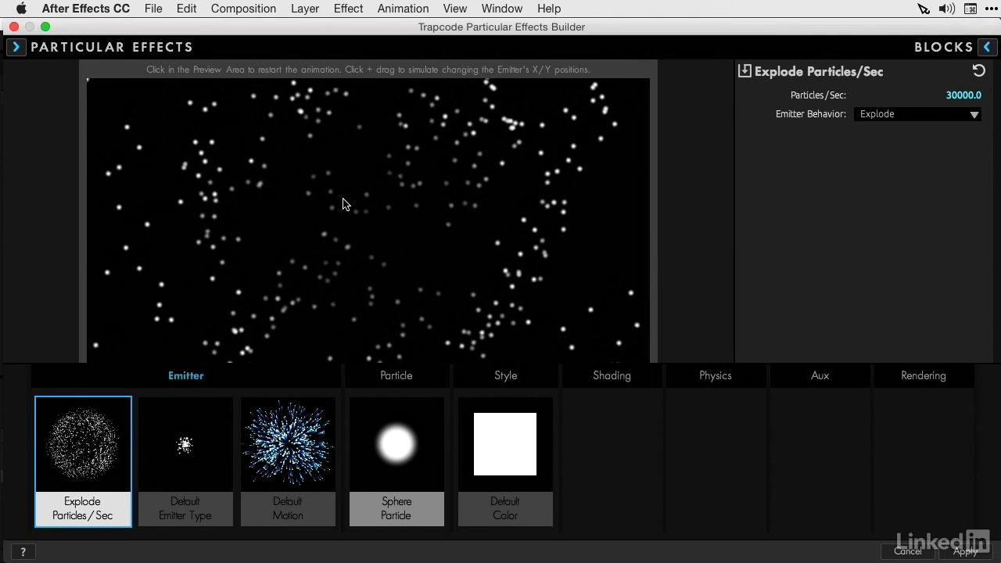
click(16, 48)
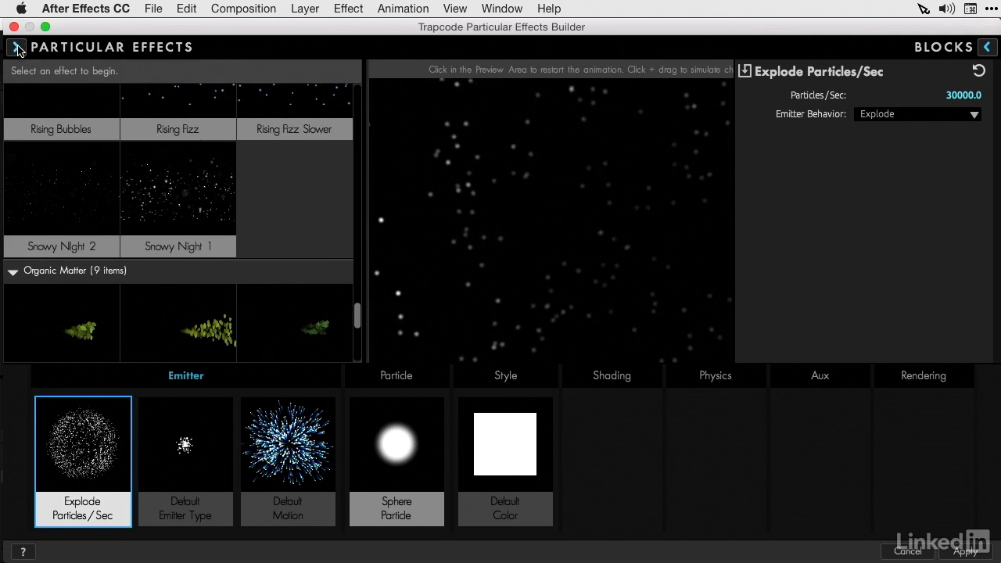
click(16, 48)
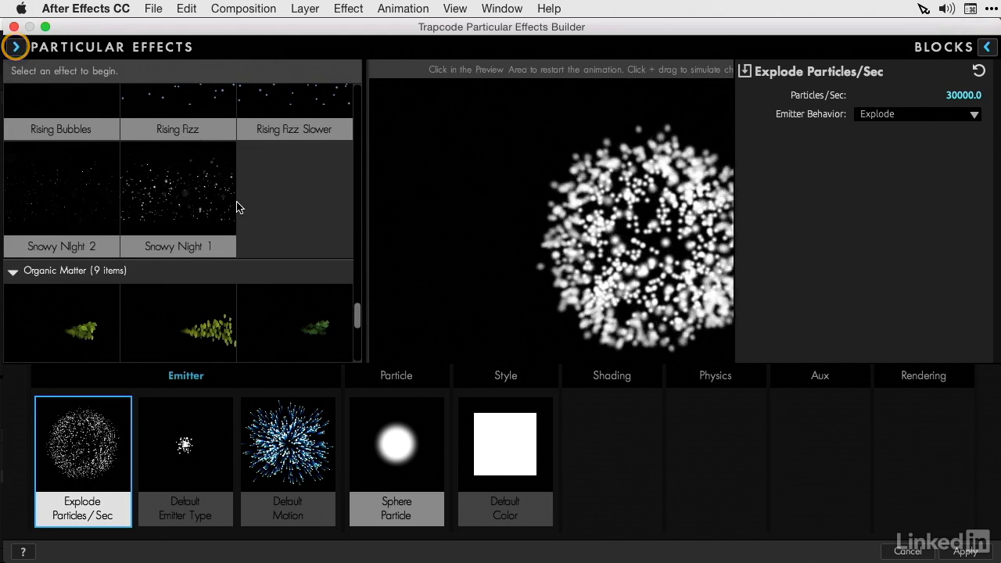
scroll(341, 149, up, 5)
scroll(341, 148, up, 5)
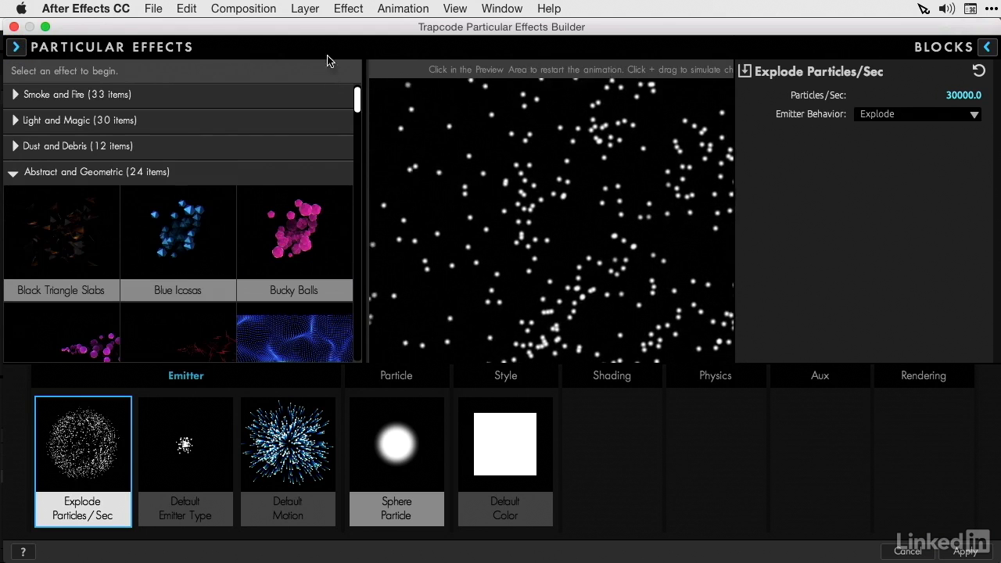
click(10, 176)
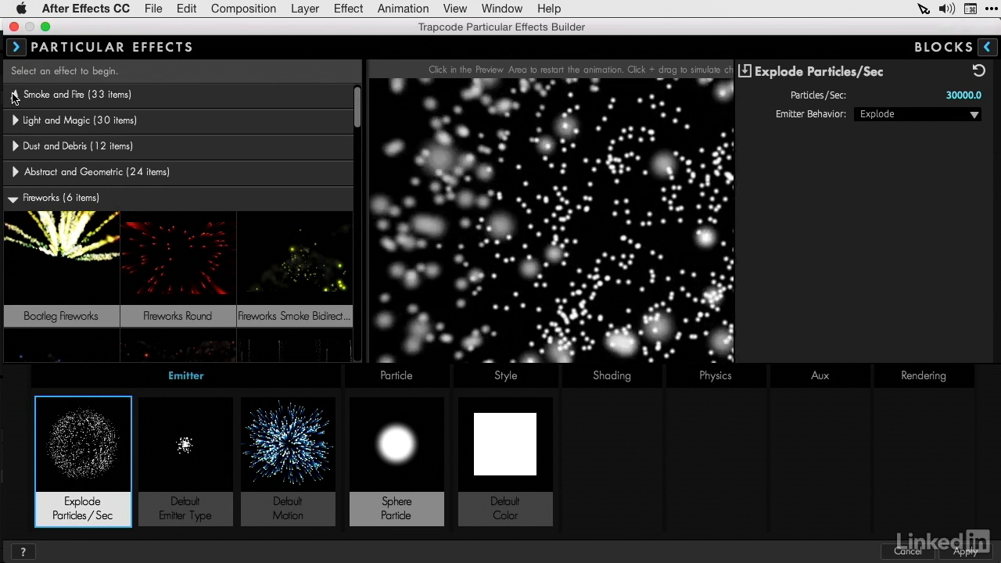
click(14, 96)
click(172, 162)
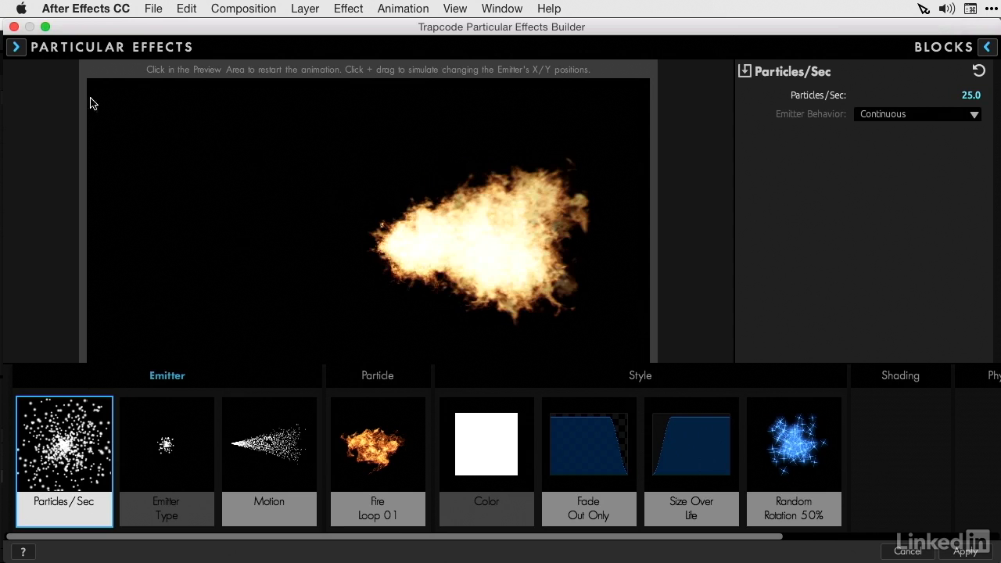
Step: Collapse the Smoke and Fire and Fireworks categories and load the Blowing Snow preset
click(15, 47)
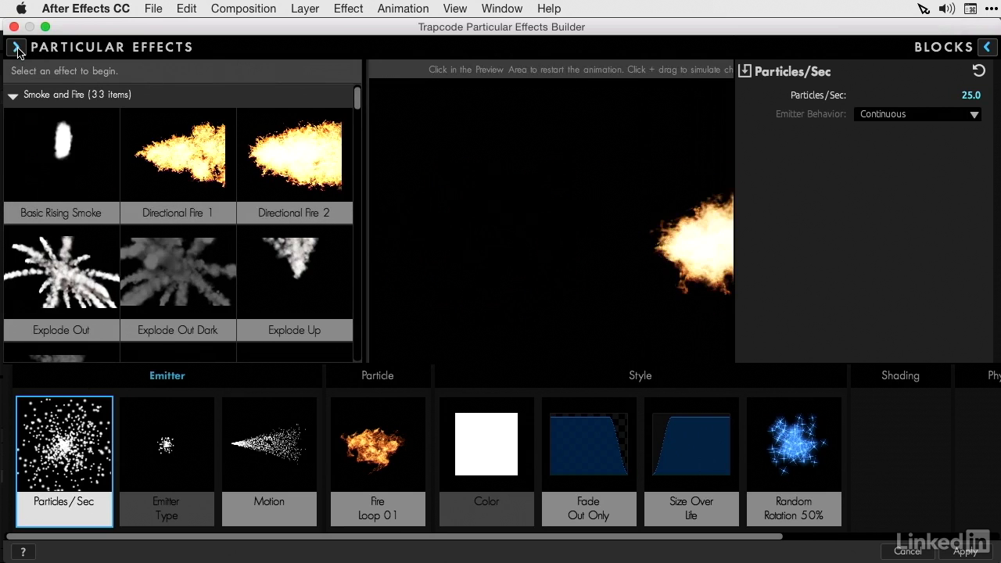
click(14, 97)
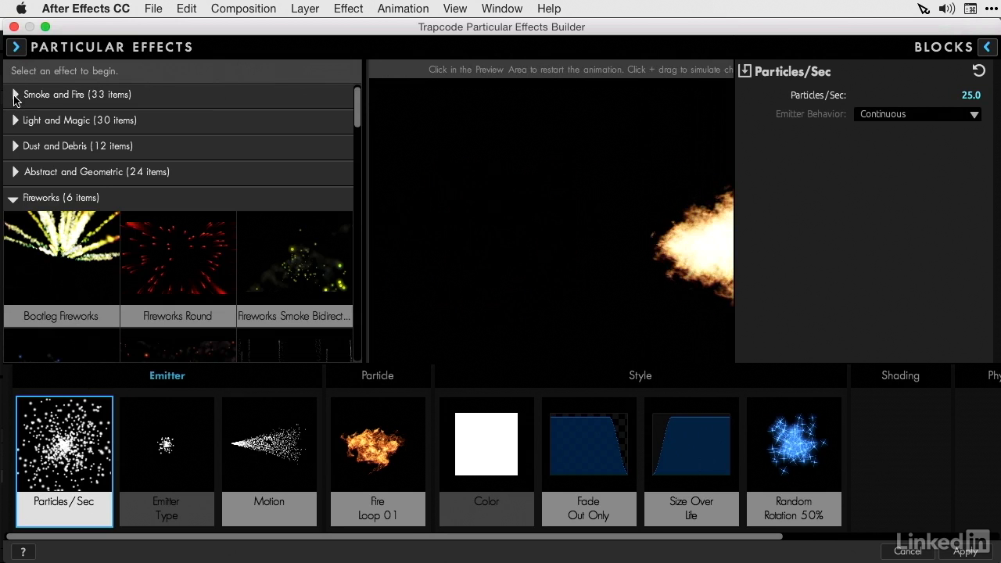
click(13, 199)
scroll(47, 235, down, 10)
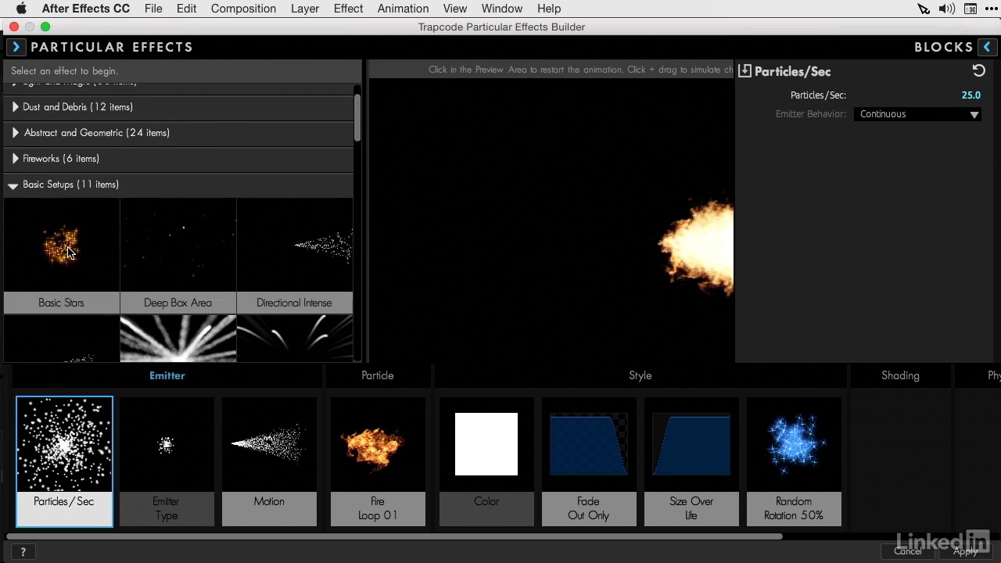
scroll(67, 252, down, 10)
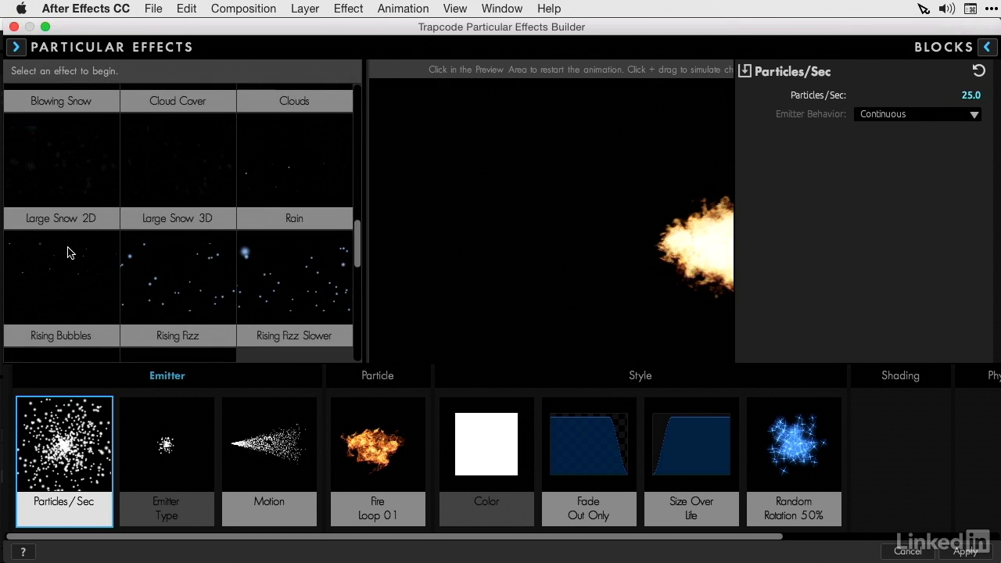
scroll(67, 252, up, 3)
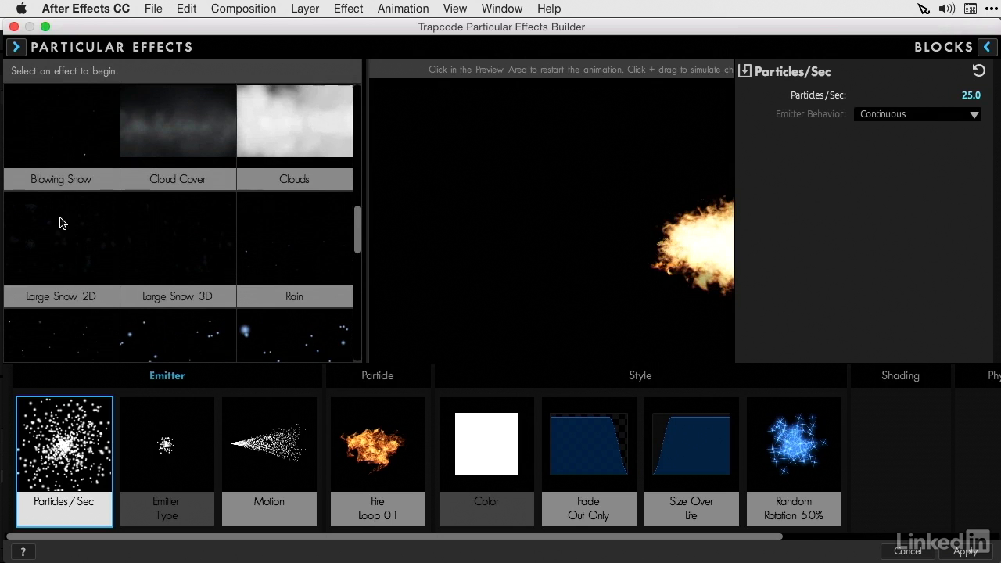
click(50, 146)
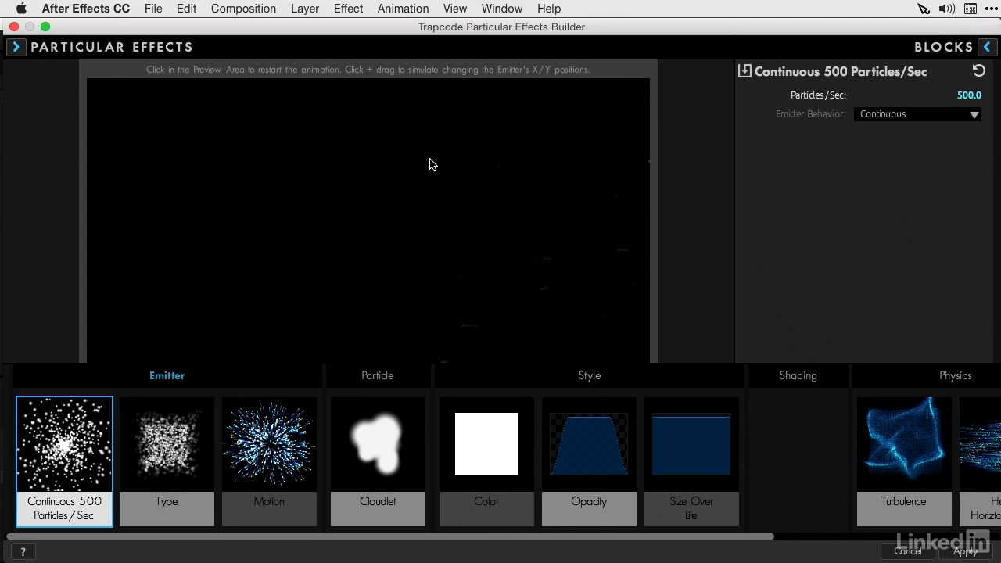
Step: Load the Large Snow 3D preset and close the preset effects library to view its full preview
click(16, 48)
scroll(142, 294, down, 5)
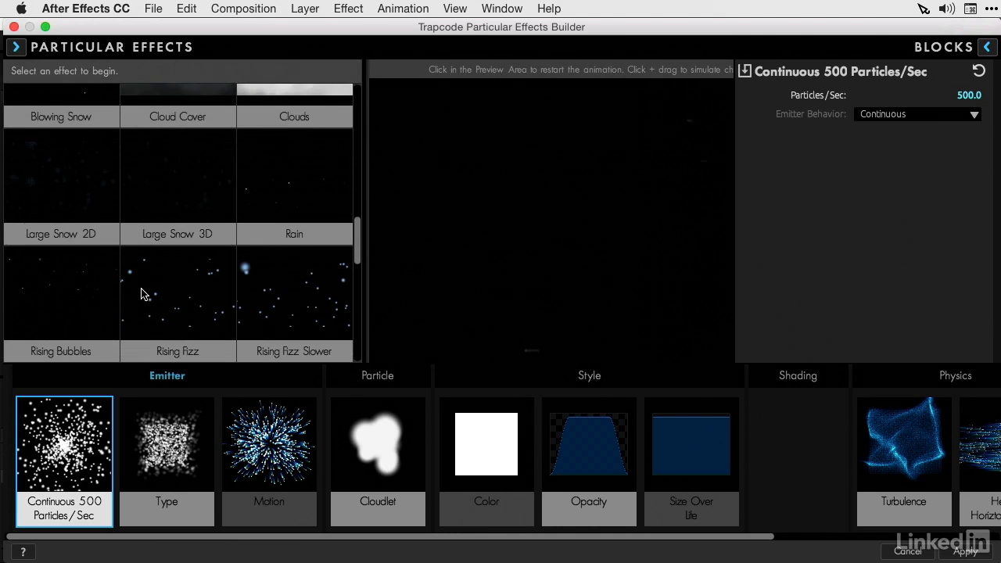
click(172, 144)
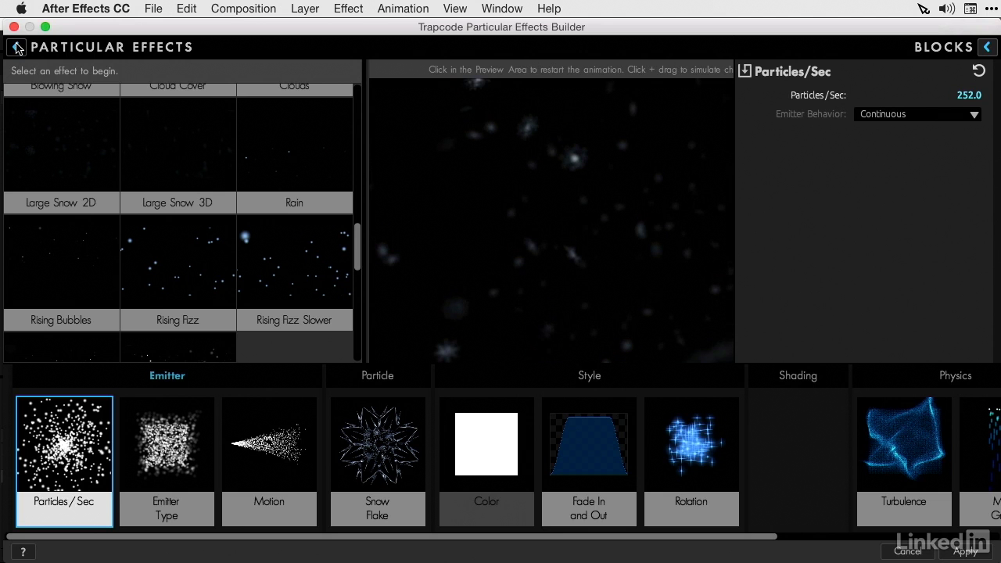
scroll(18, 48, up, 2)
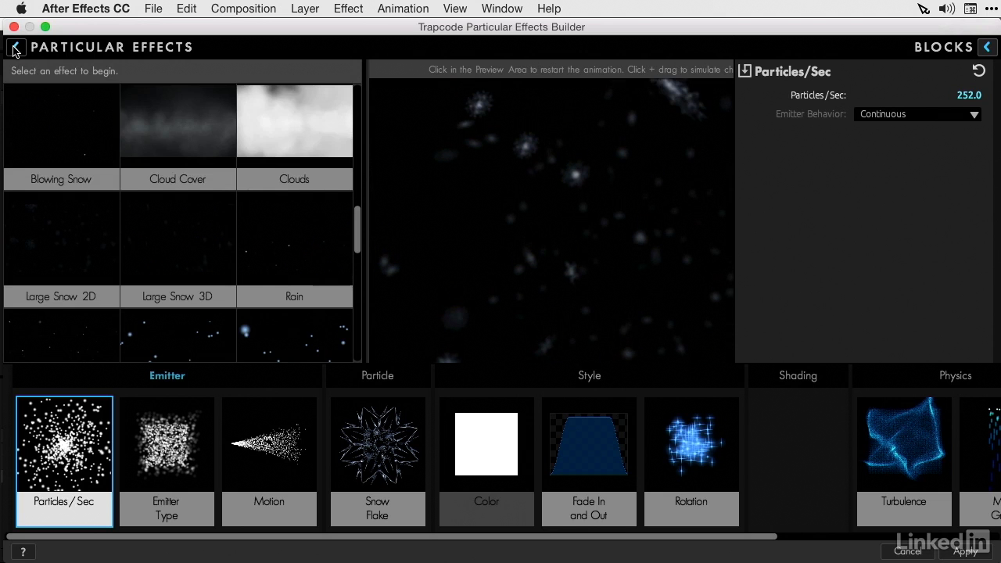
click(14, 48)
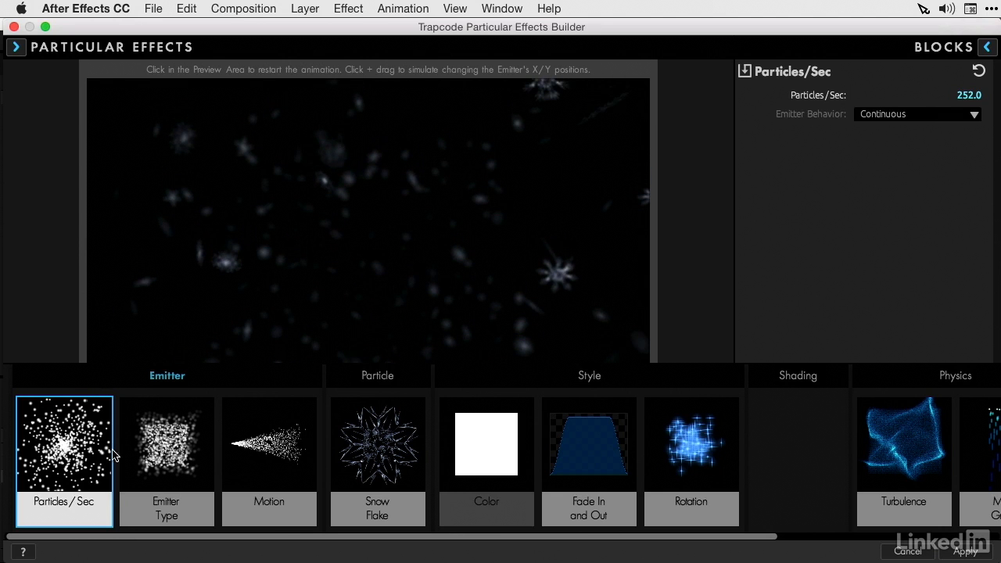
Step: Try a Size of 96 for the Snow Flake particle block and revert the change
click(374, 441)
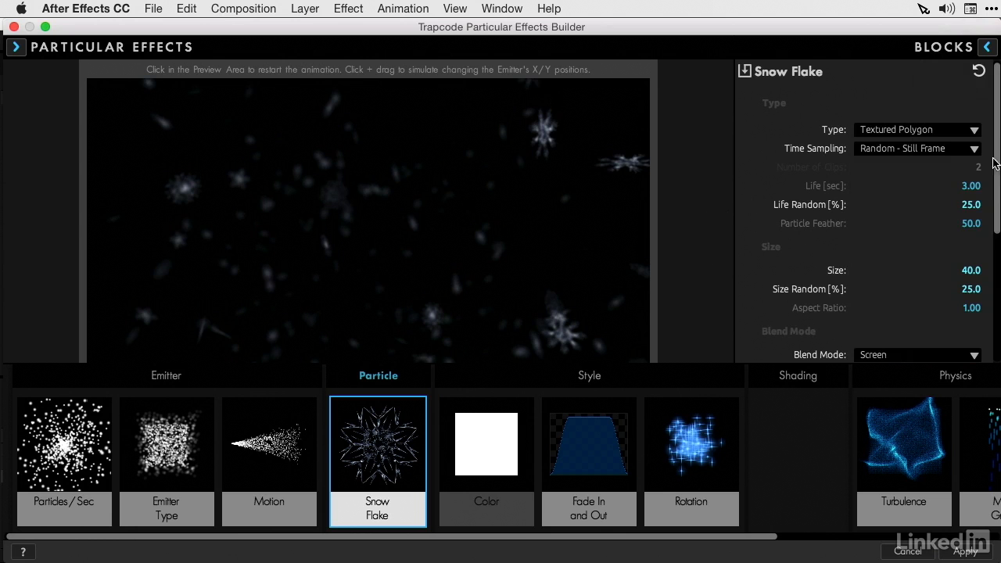
drag(995, 164, 996, 193)
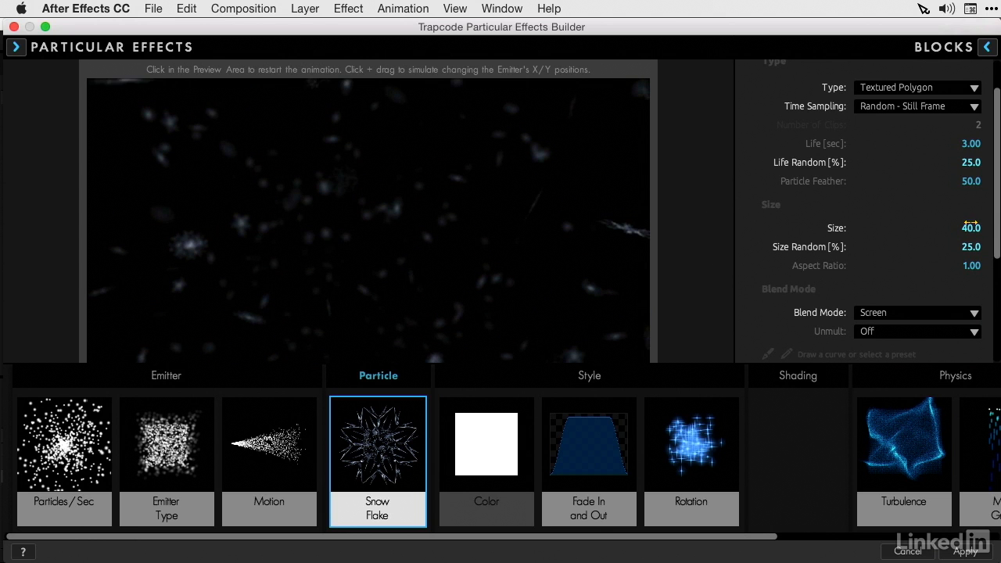
mouse_move(970, 227)
mouse_down()
mouse_move(983, 227)
mouse_move(970, 227)
mouse_up()
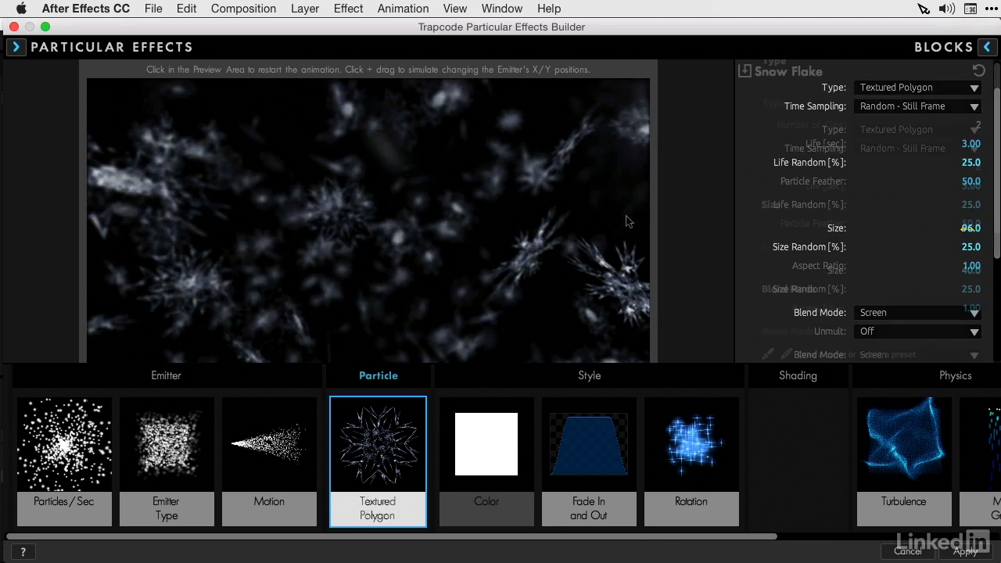
Step: Review the settings of the Fade In and Out and Rotation blocks, and browse the Emitter presets in the blocks library
click(596, 461)
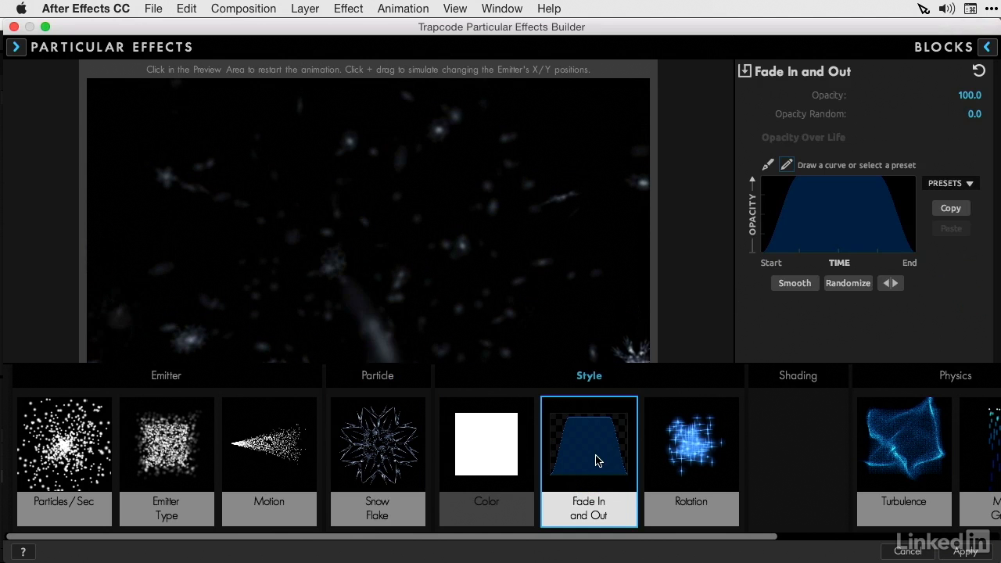
click(685, 458)
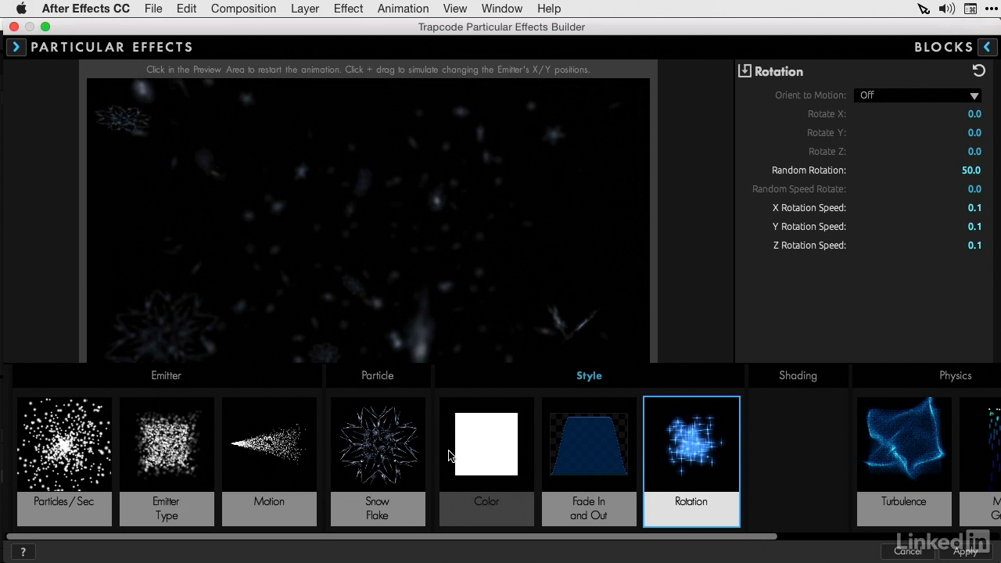
click(990, 48)
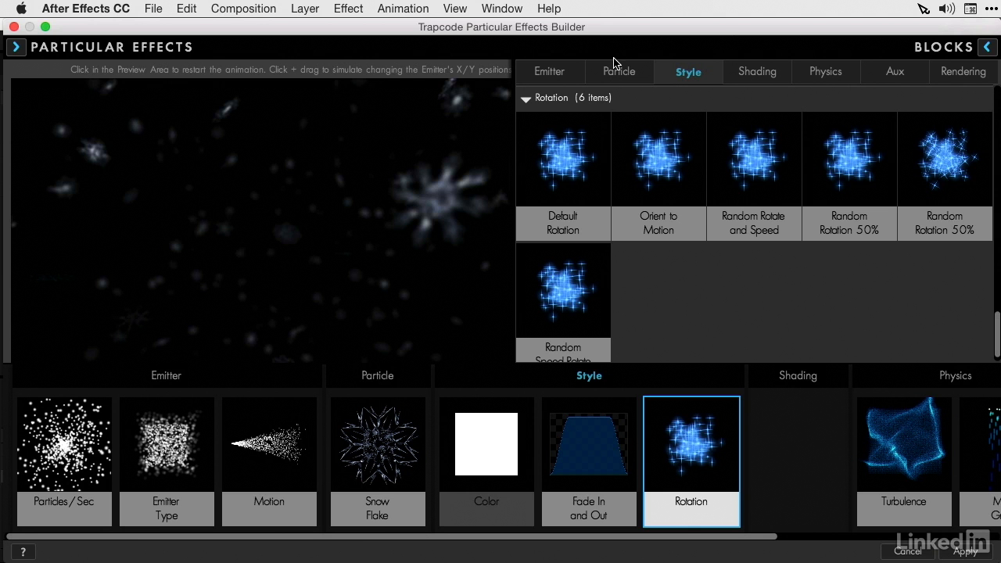
click(566, 77)
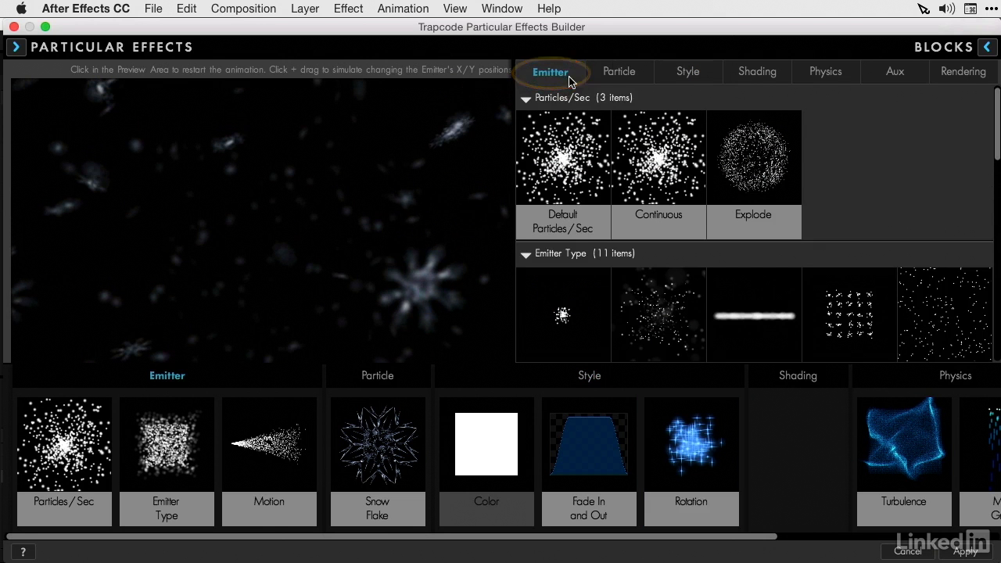
scroll(583, 203, down, 3)
scroll(582, 200, down, 5)
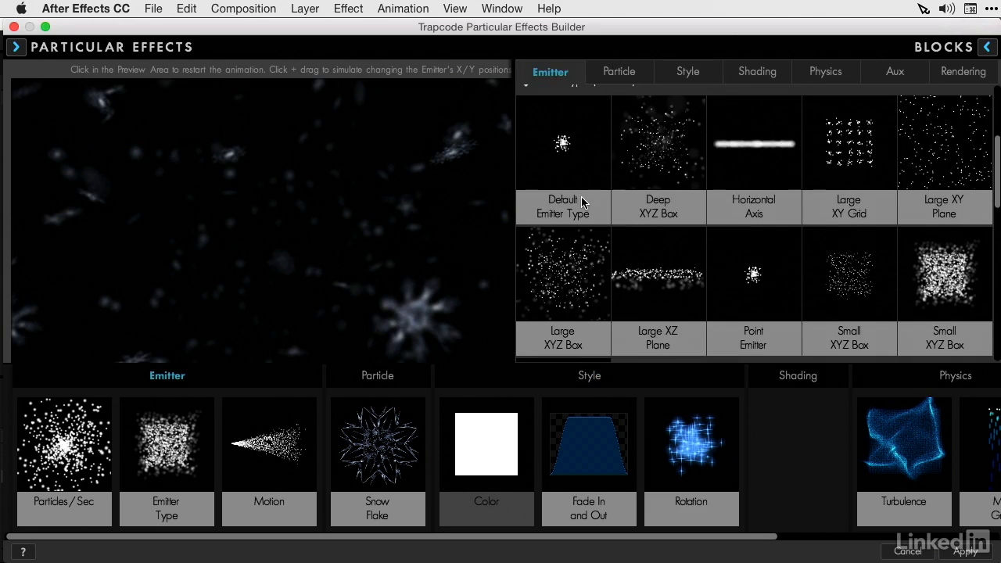
Step: Try the Maple Leaf sprite from the Organic Matter particle blocks in place of the Snow Flake and undo the swap
click(616, 78)
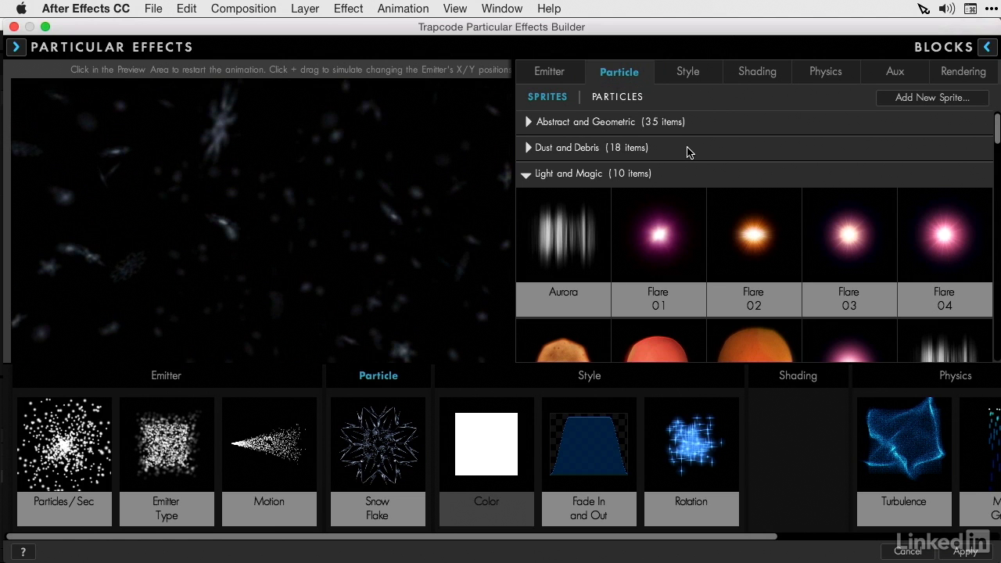
scroll(688, 152, down, 2)
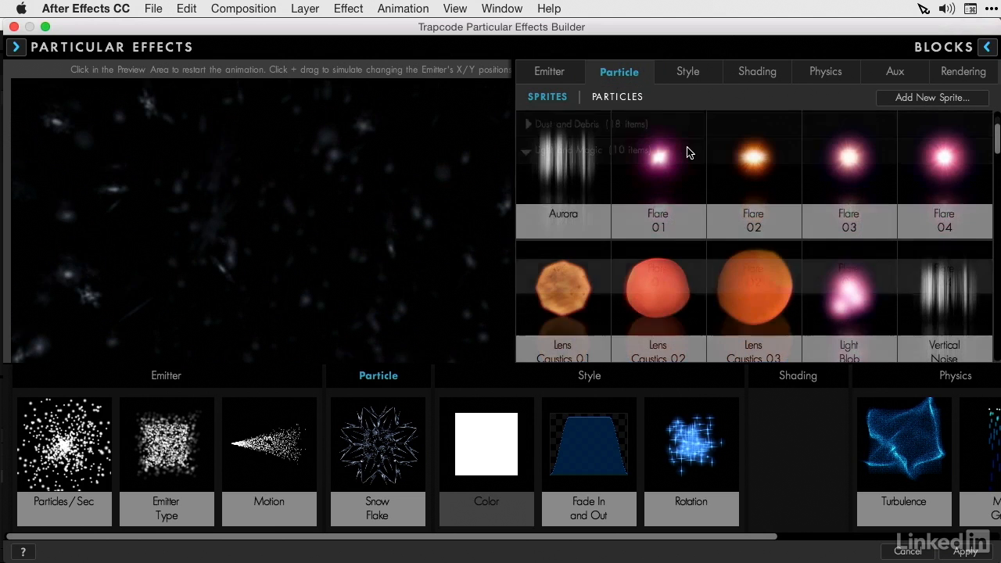
scroll(688, 152, down, 1)
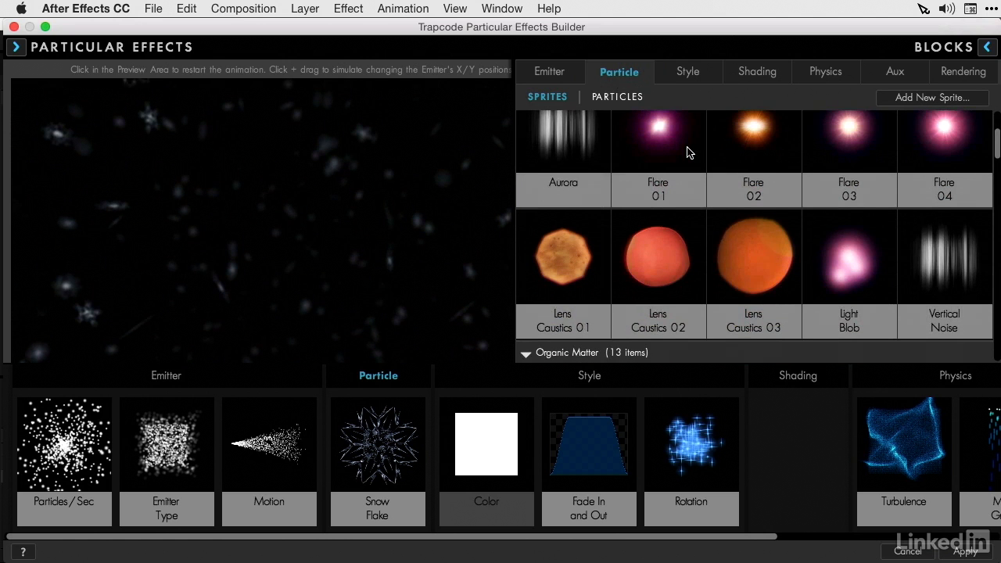
scroll(687, 152, down, 1)
scroll(688, 152, down, 1)
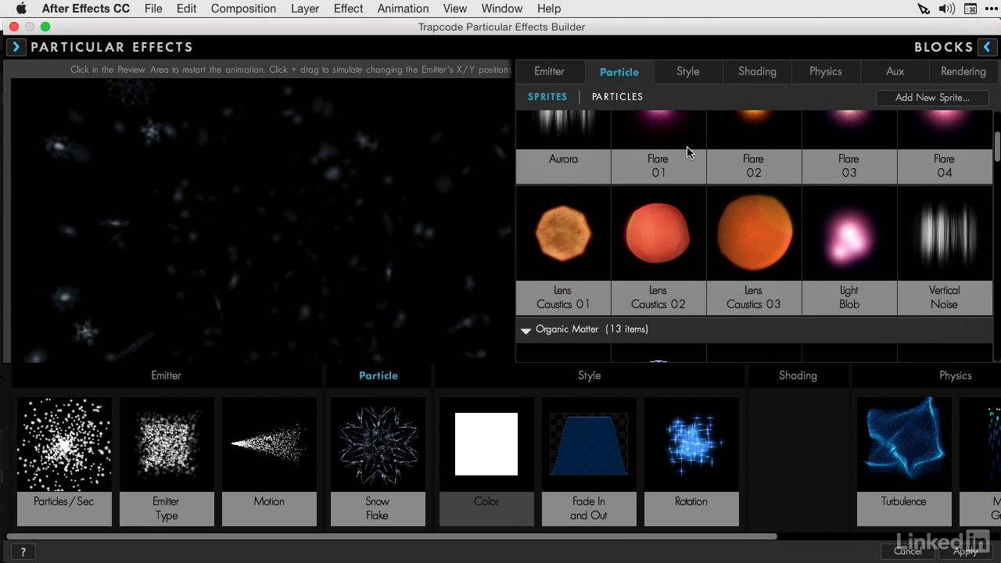
scroll(687, 152, down, 6)
click(750, 294)
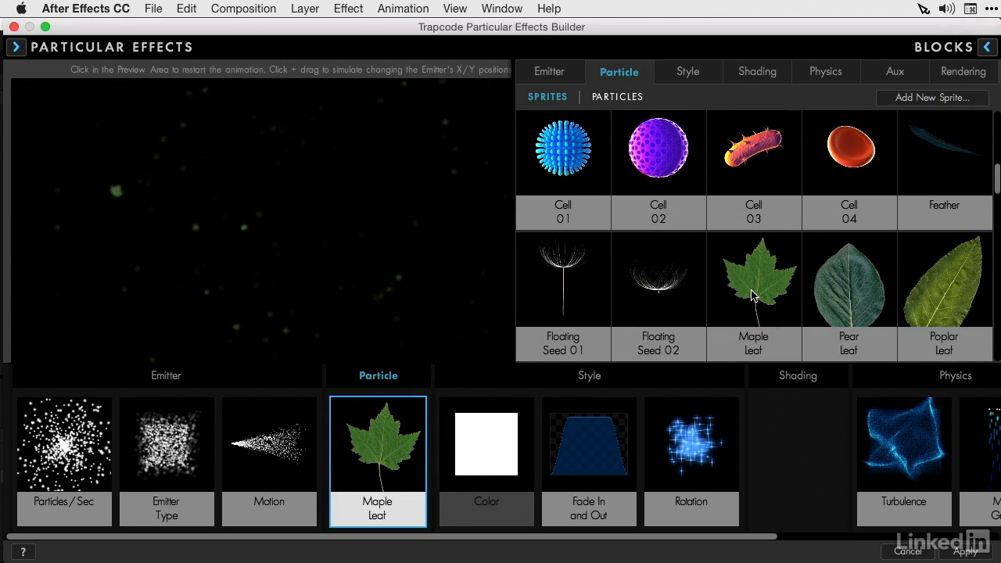
key(super+z)
scroll(753, 296, down, 1)
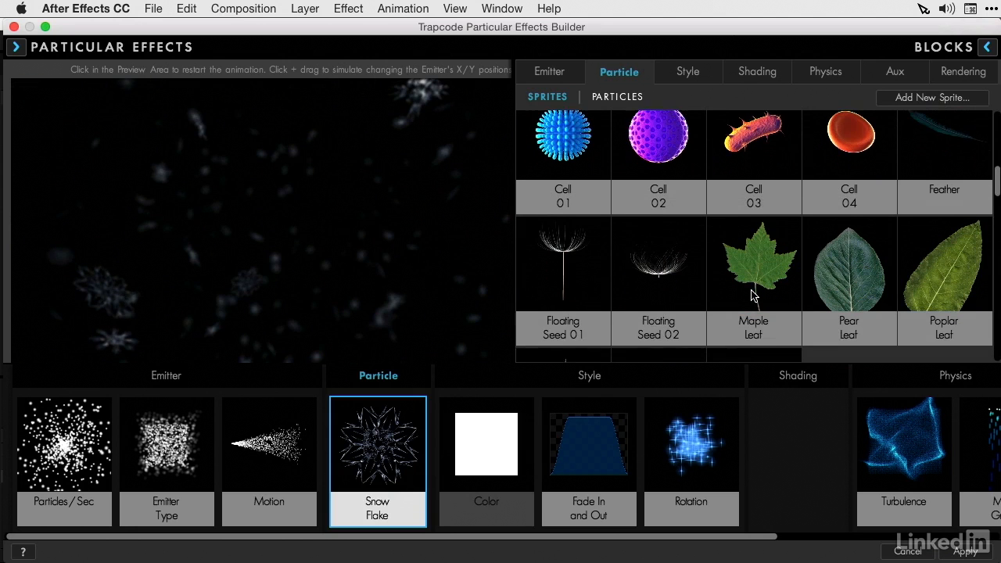
Step: Browse the organic and smoke and fire particle sprites, plus the Style, Shading, Physics, Aux and Rendering block categories
scroll(751, 294, down, 6)
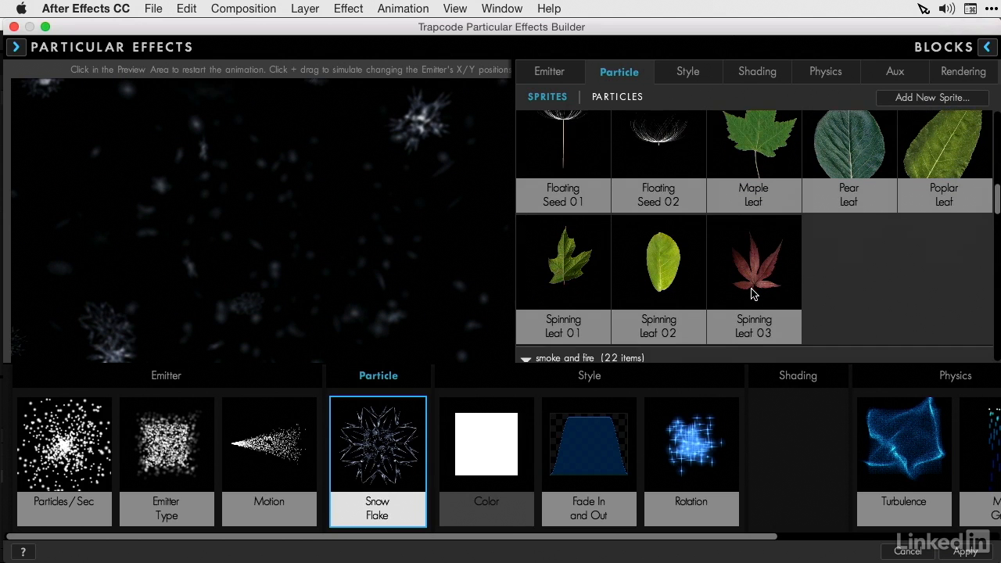
scroll(751, 294, down, 6)
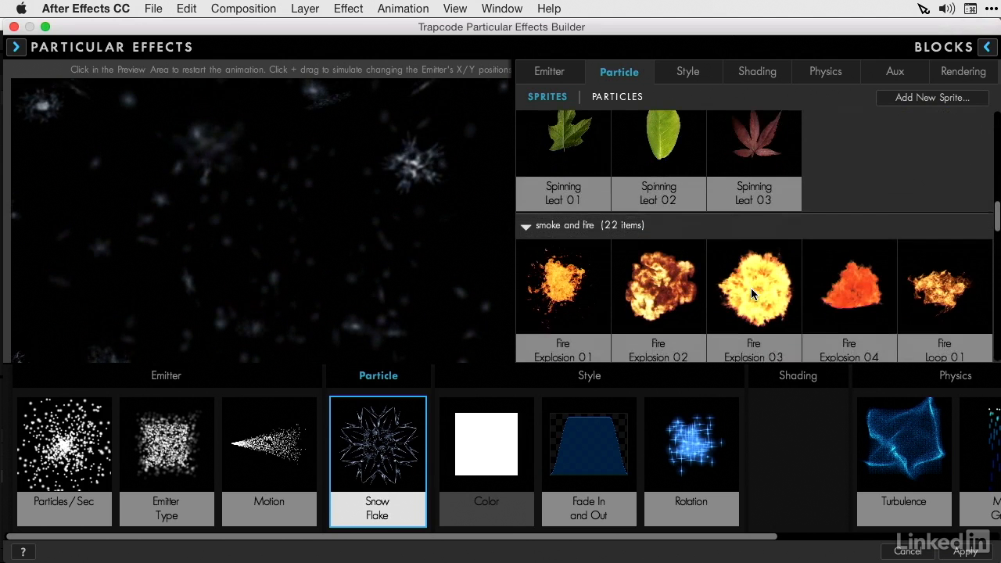
scroll(751, 294, down, 3)
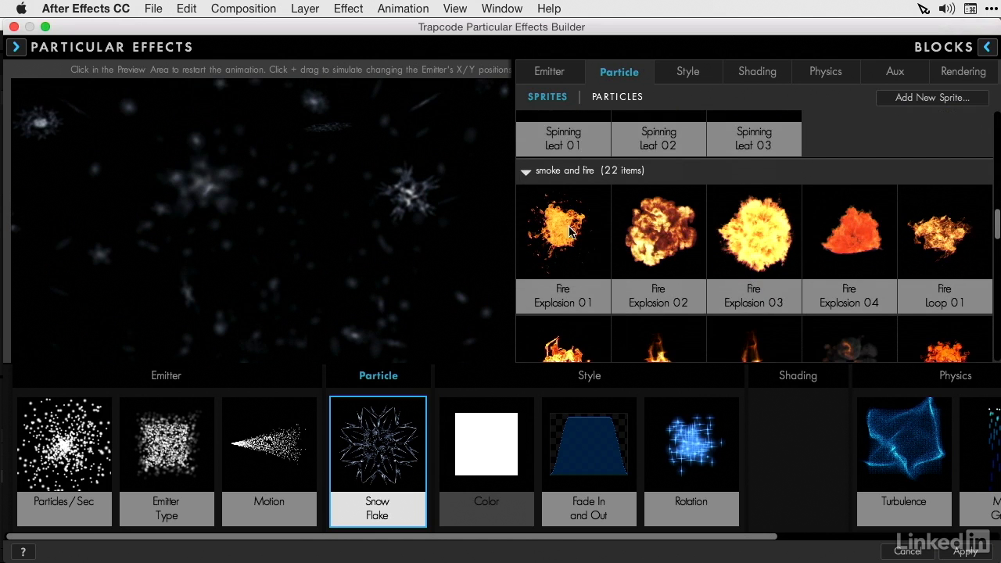
scroll(648, 264, down, 11)
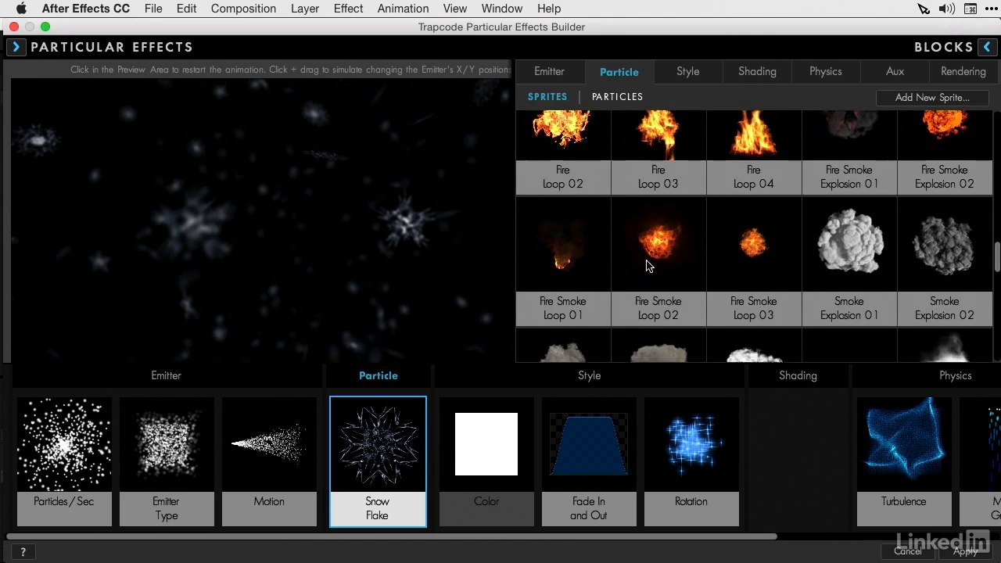
scroll(647, 266, down, 8)
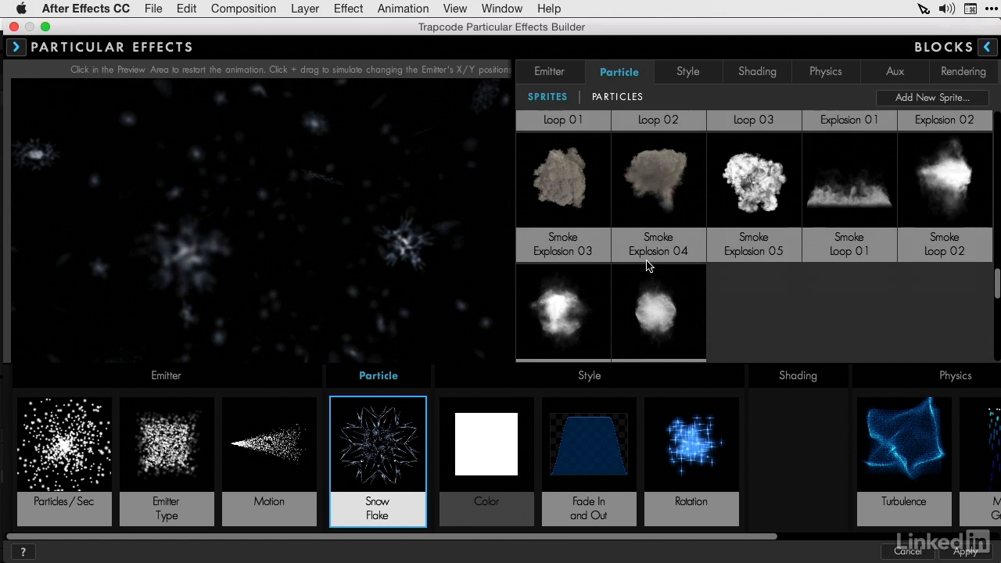
click(688, 71)
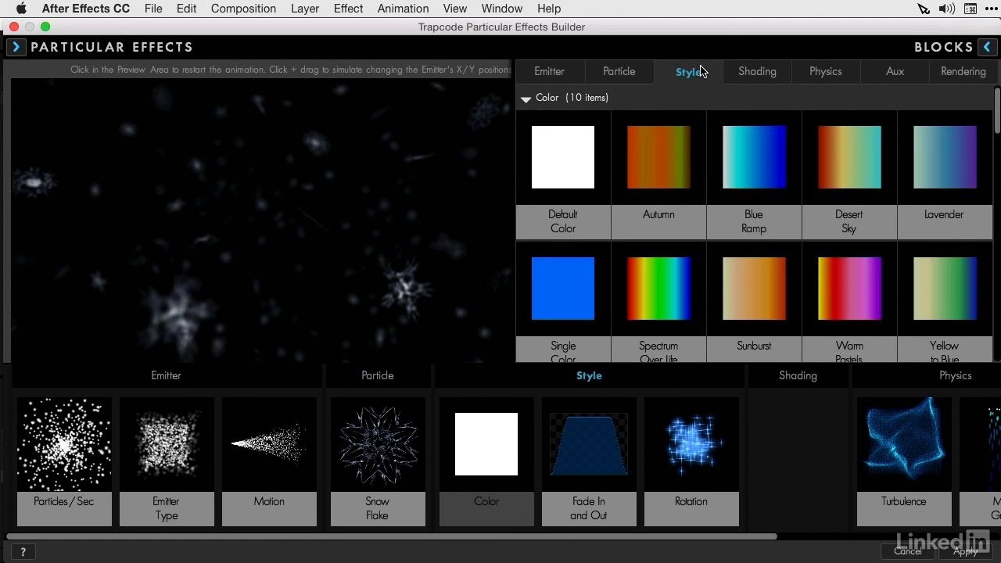
click(770, 73)
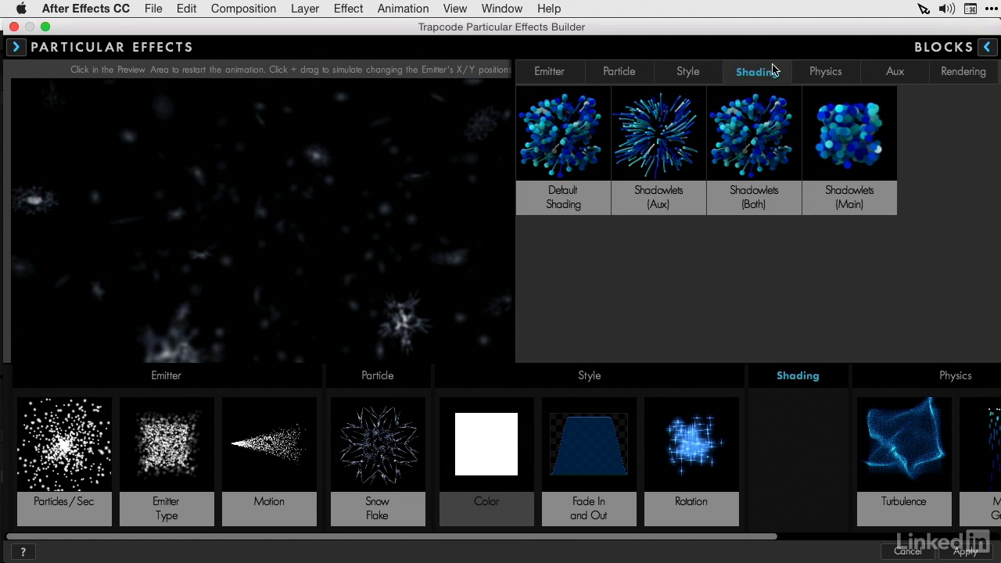
click(828, 72)
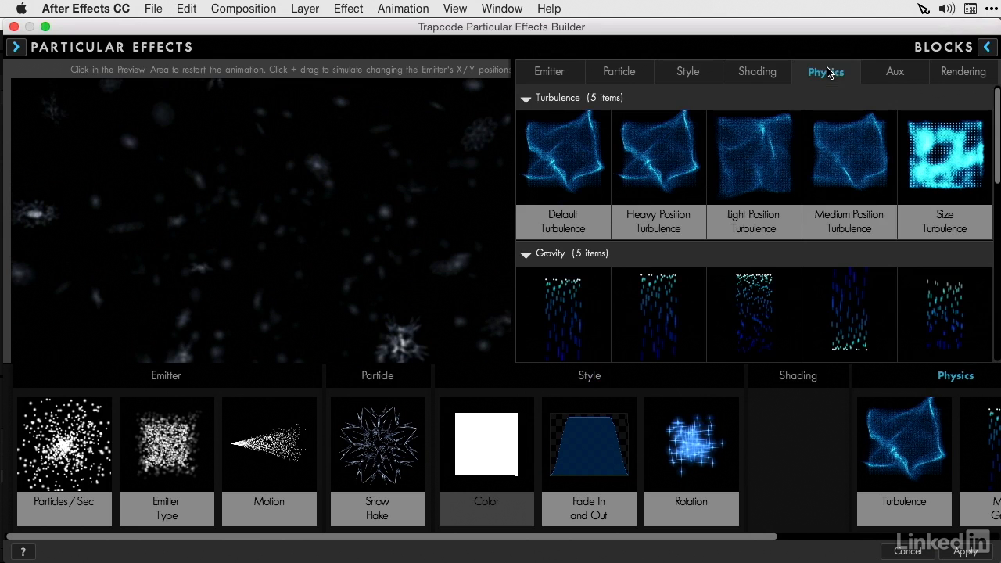
click(892, 73)
click(947, 82)
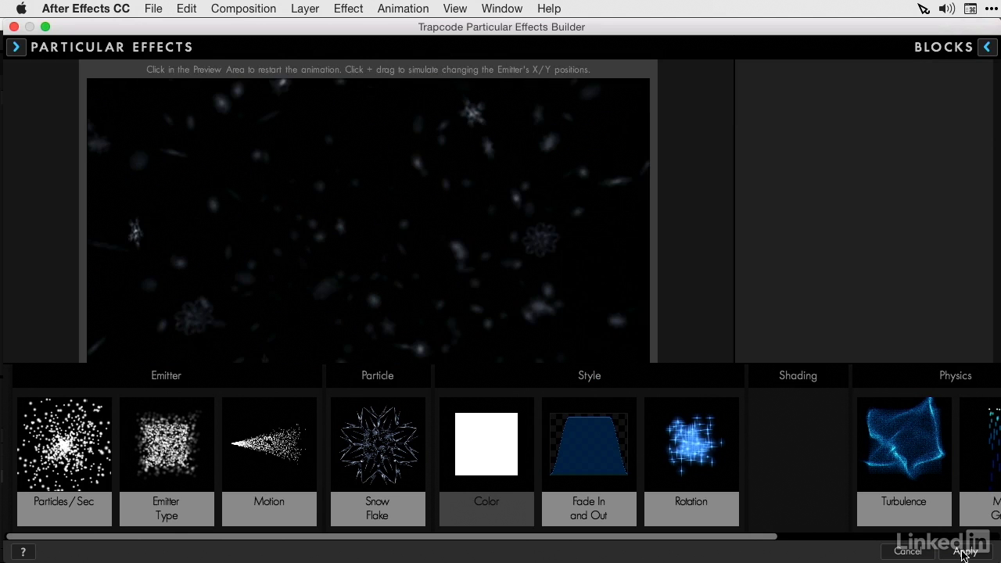
Step: Apply the Effects Builder snow design to the PARTICULAR layer, and reset the Particular effect to its defaults
click(965, 552)
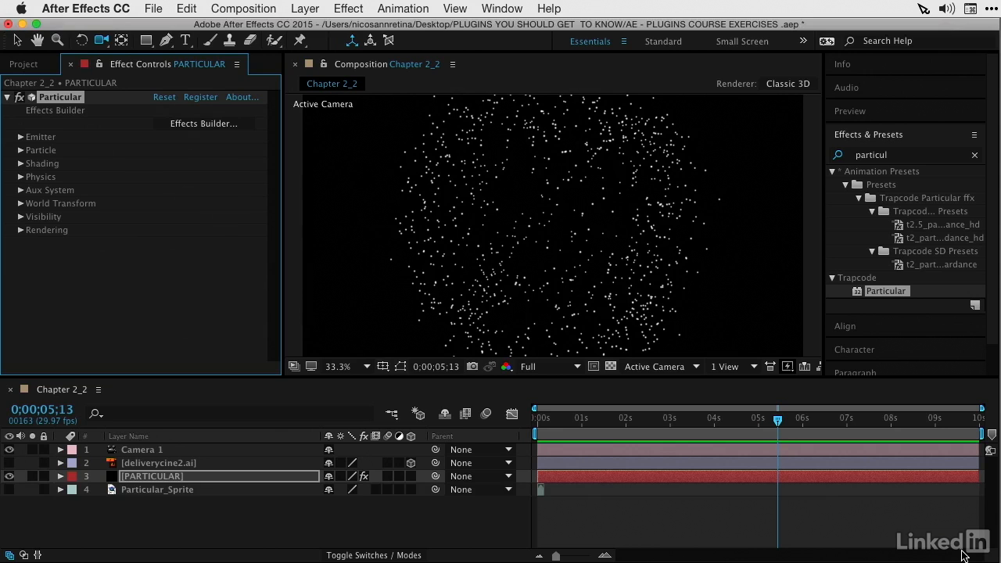
click(161, 98)
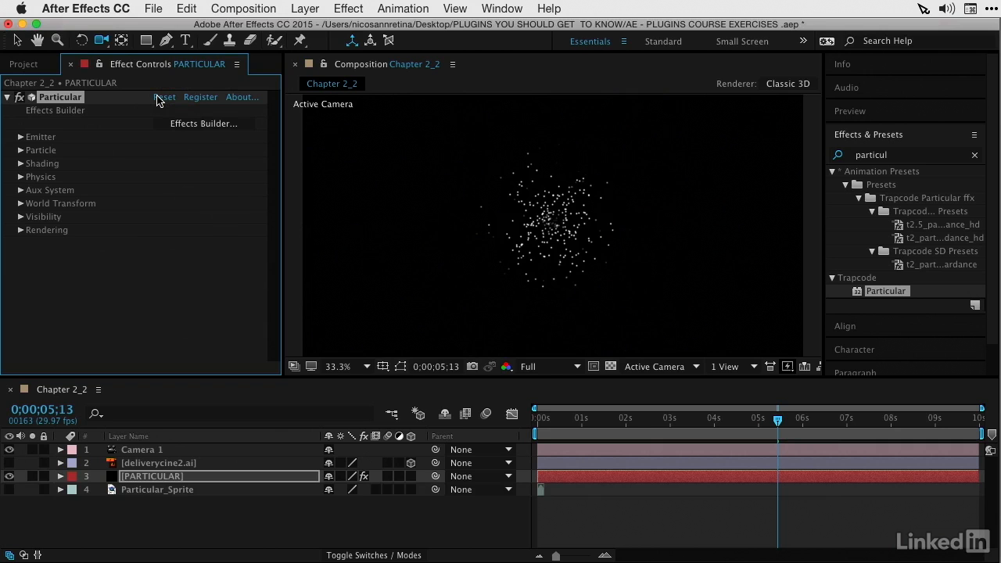
Step: Make the deliverycine2.ai logo layer visible and reset the Position property of Camera 1
click(141, 465)
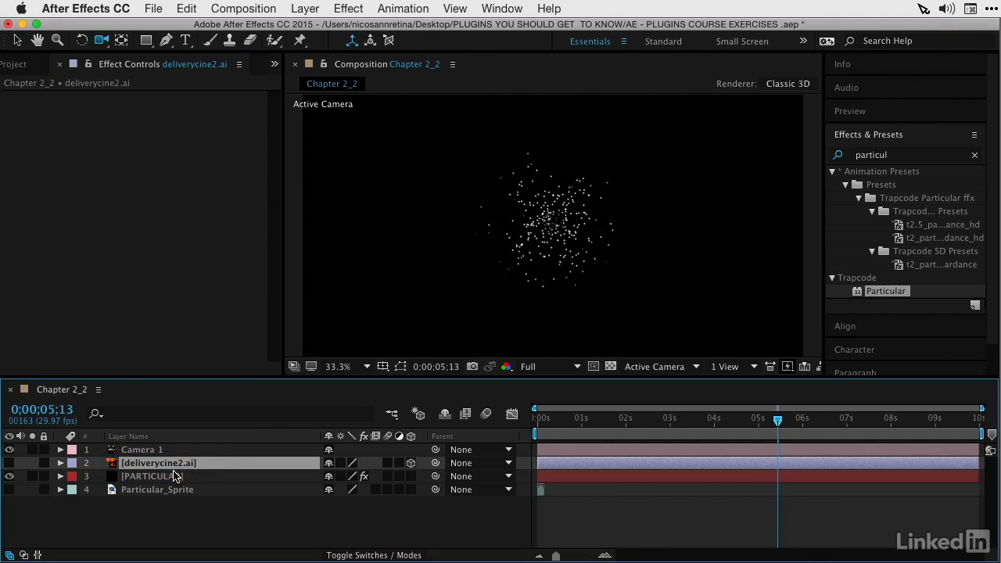
click(9, 463)
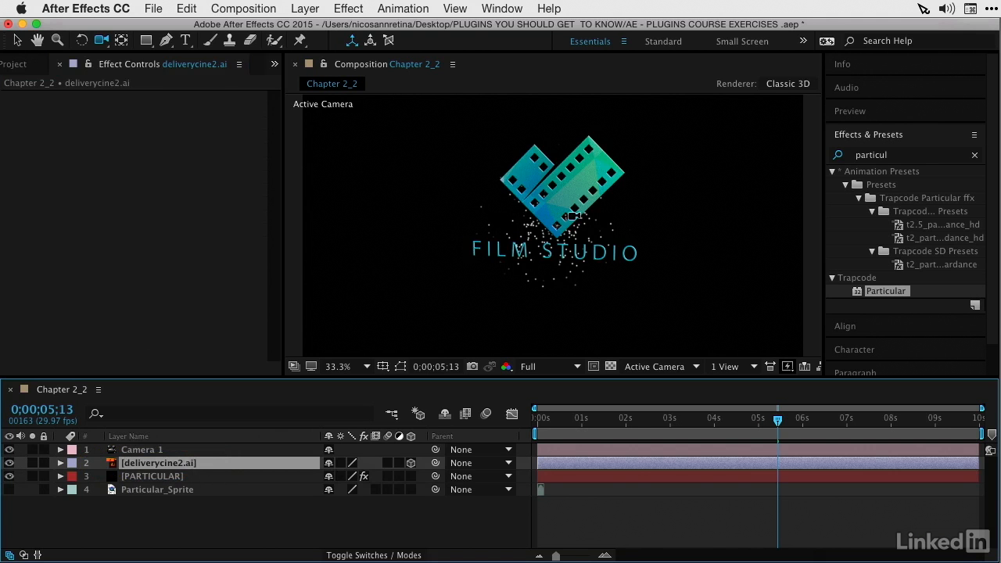
click(157, 452)
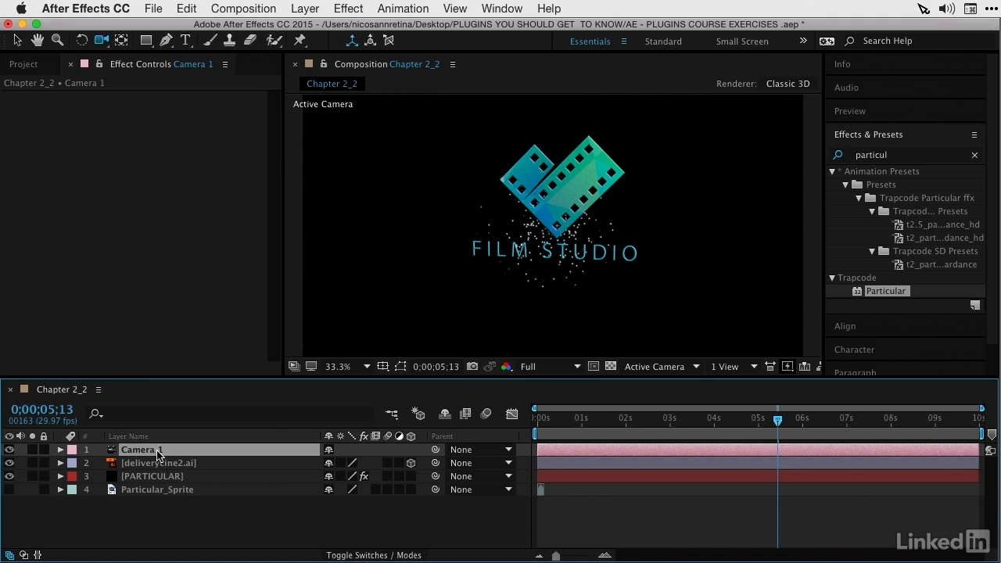
key(p)
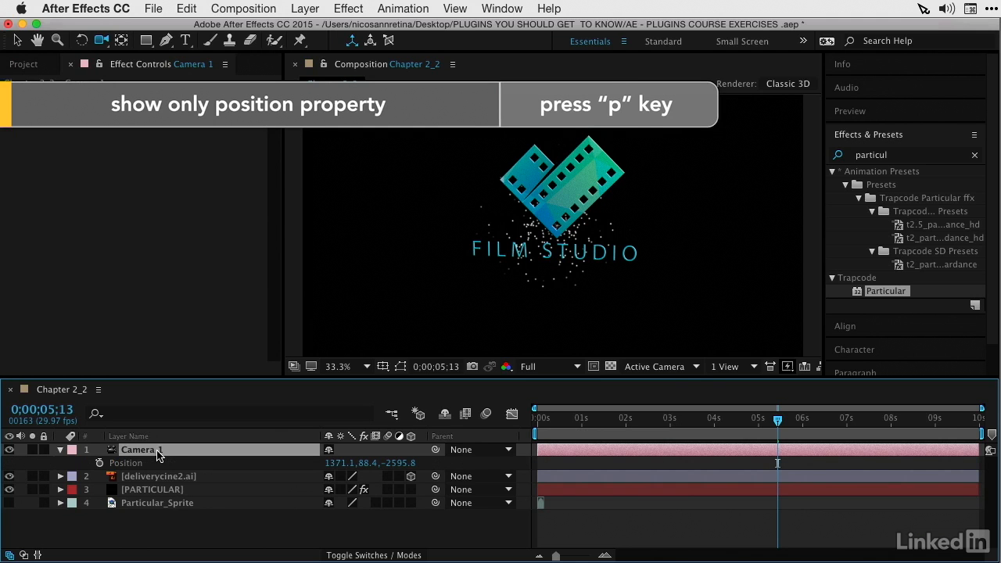
right_click(128, 467)
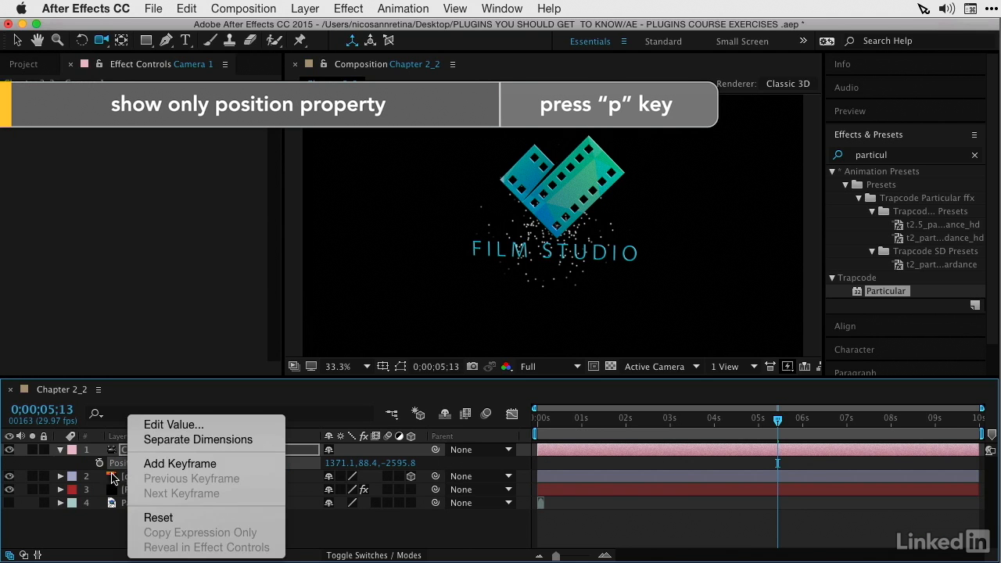
click(159, 520)
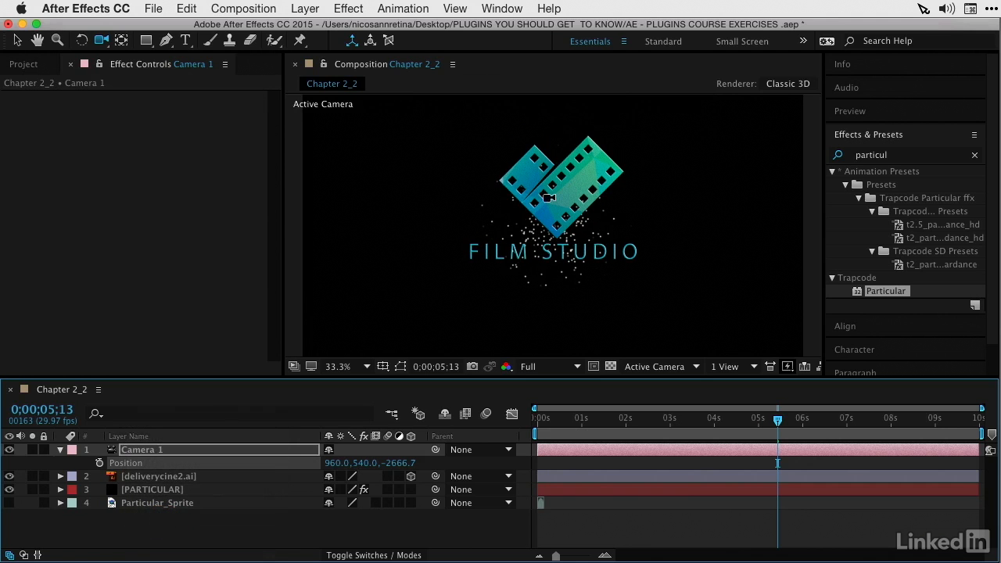
click(60, 451)
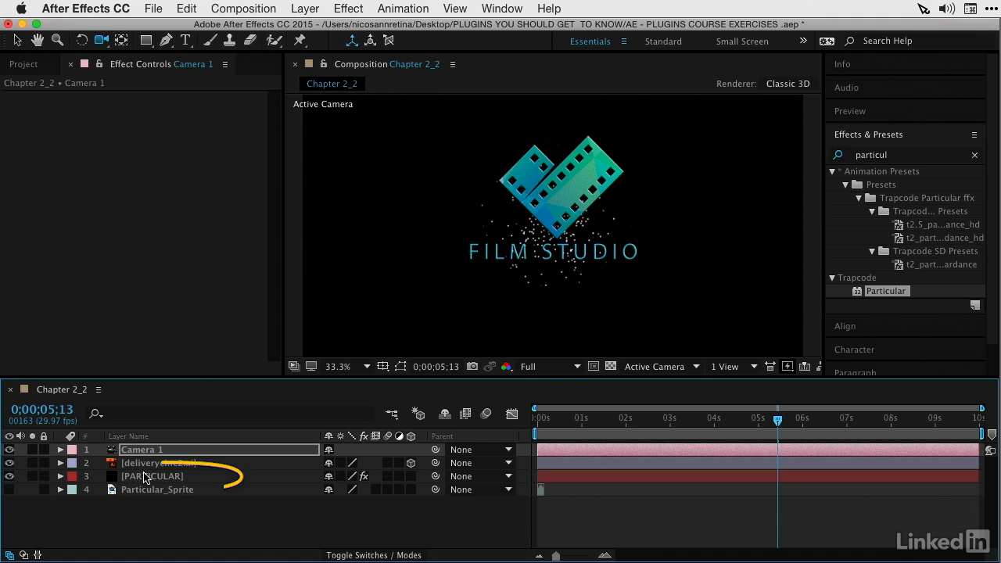
Step: Set the PARTICULAR layer's Emitter Type to Layer and choose deliverycine2.ai as its Layer Emitter source
click(176, 478)
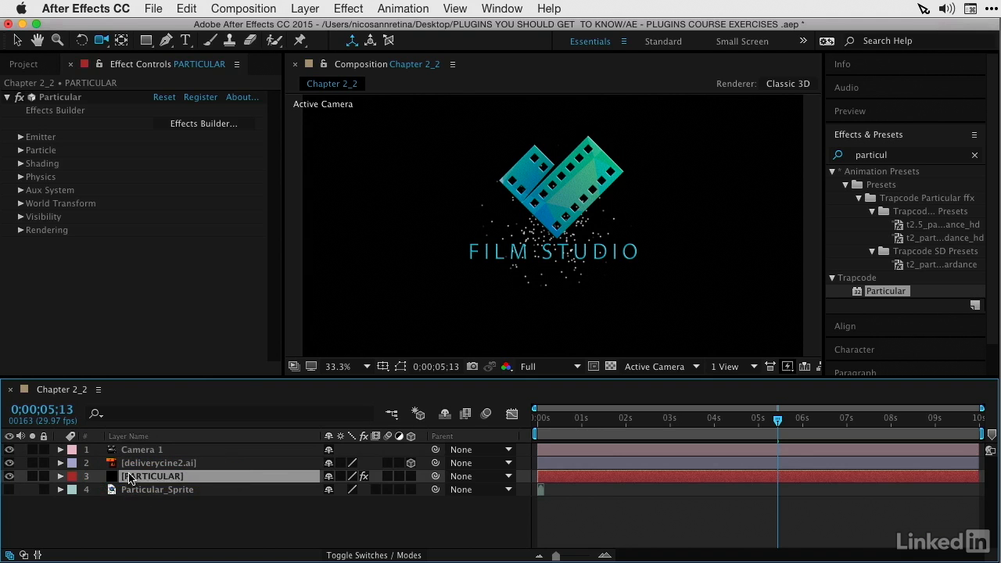
click(21, 137)
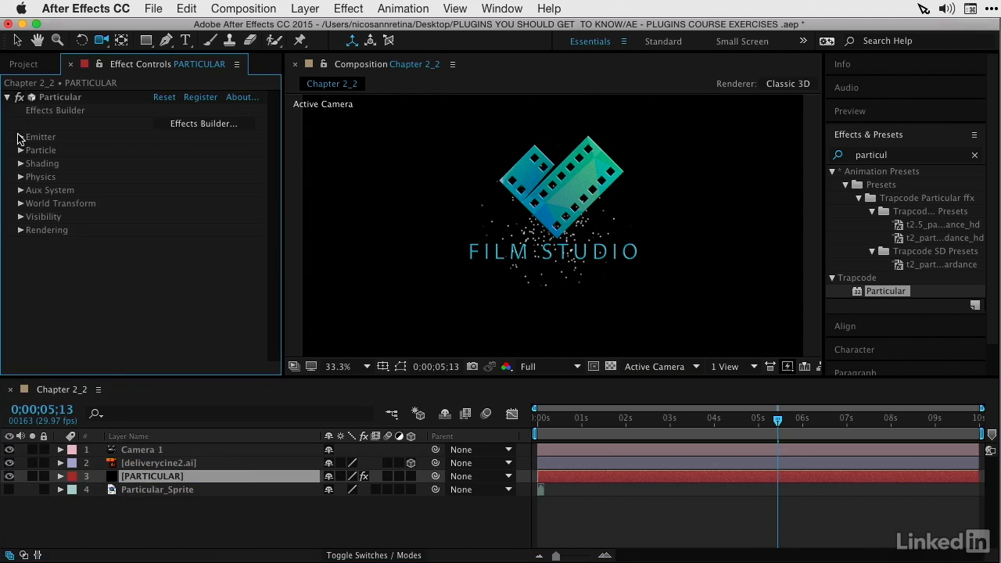
click(174, 139)
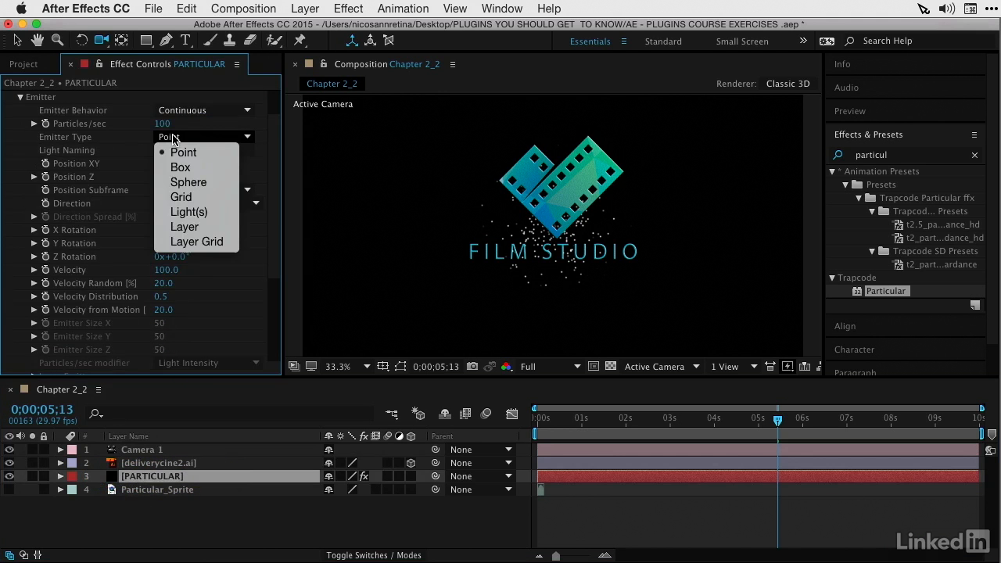
click(187, 228)
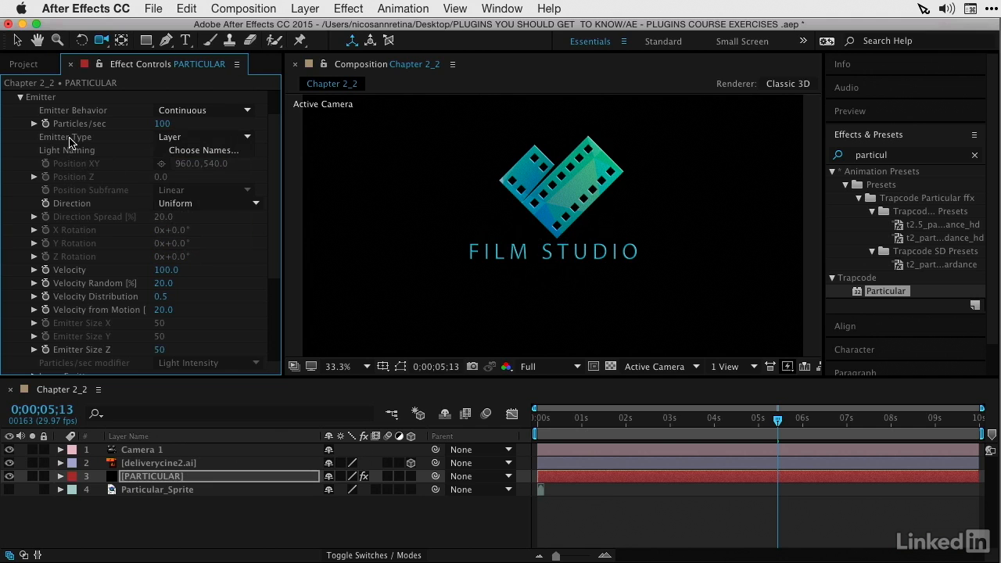
scroll(79, 180, down, 5)
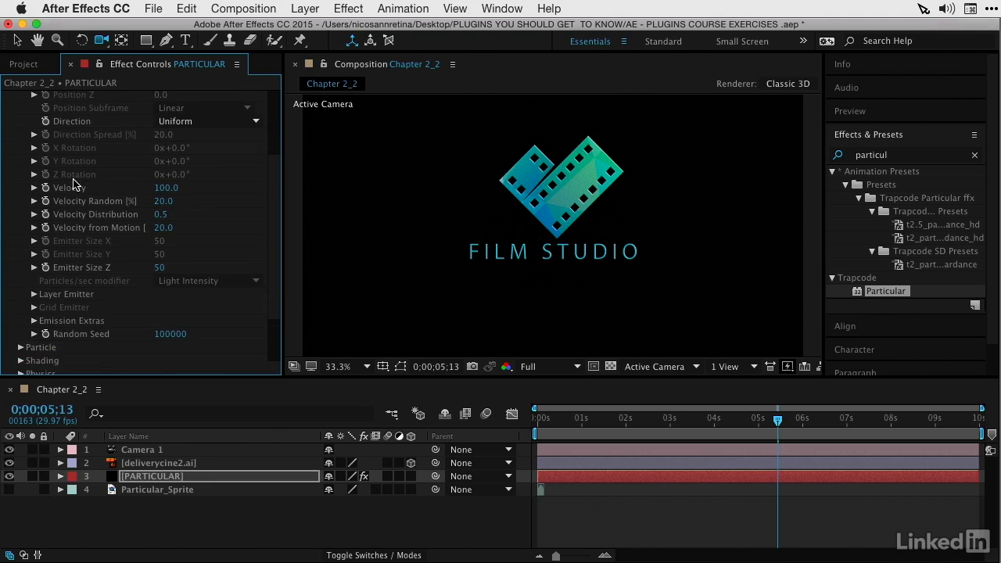
click(205, 307)
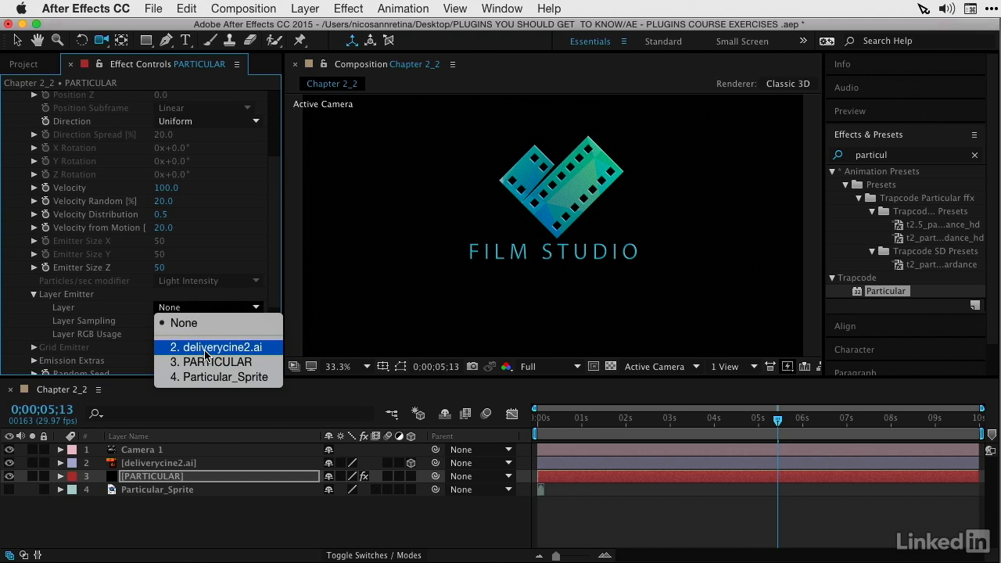
click(205, 348)
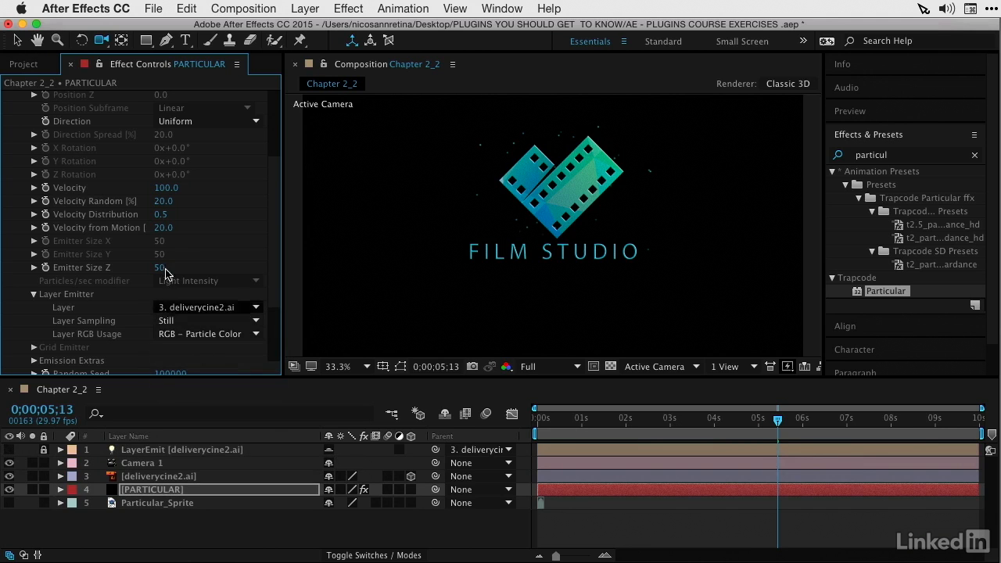
Step: Hide the deliverycine2.ai layer and set the emitter's Velocity to 0 so the particles stay on the logo shape
click(9, 476)
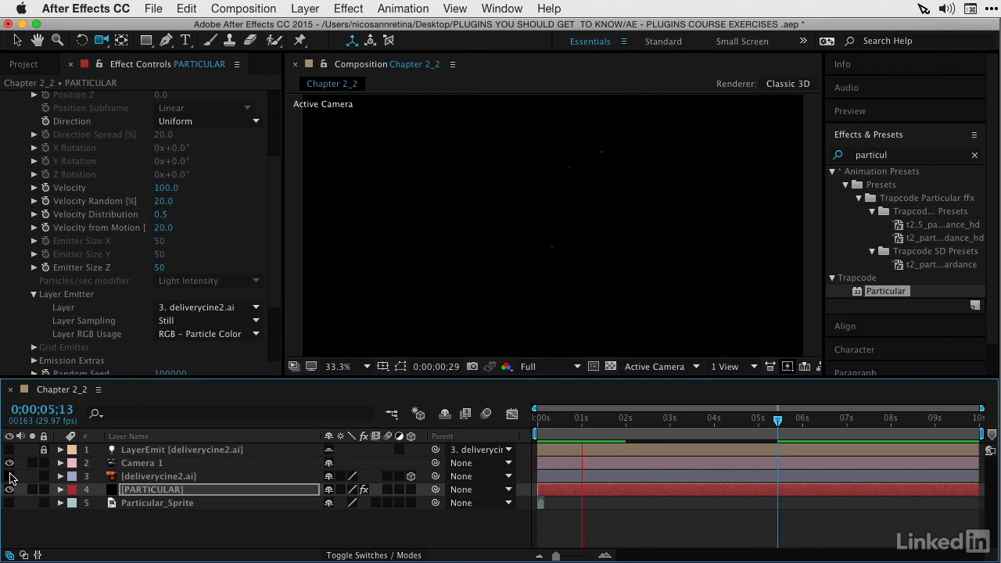
key(space)
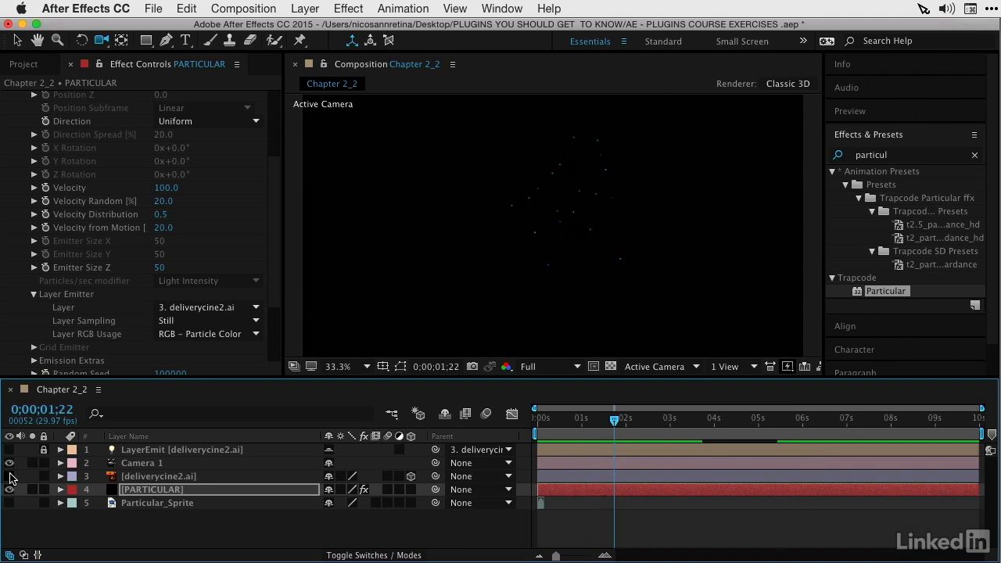
click(166, 188)
text(0)
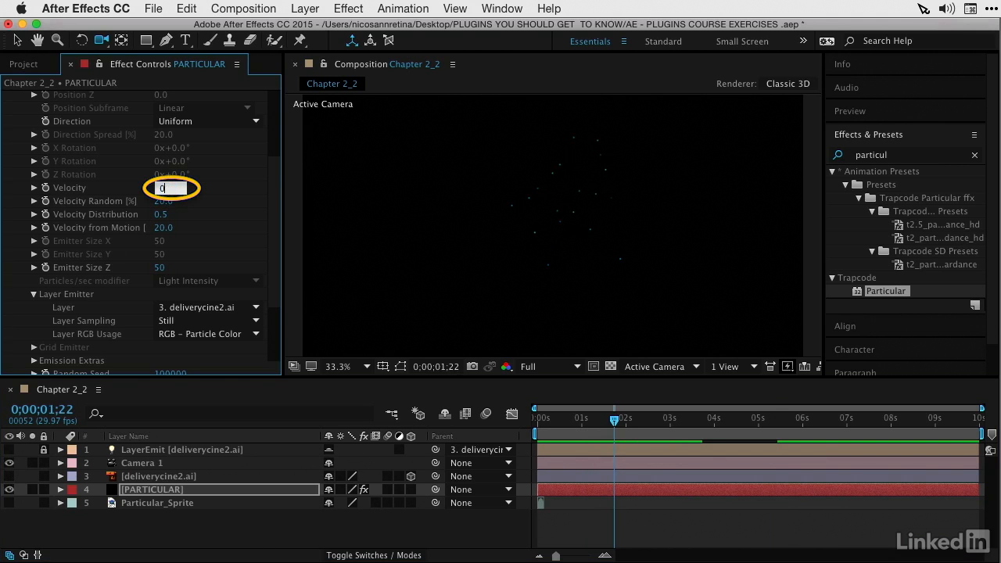
key(Return)
Step: Set the emitter's Particles/sec to 5000 and preview the logo made of particles
scroll(171, 166, up, 5)
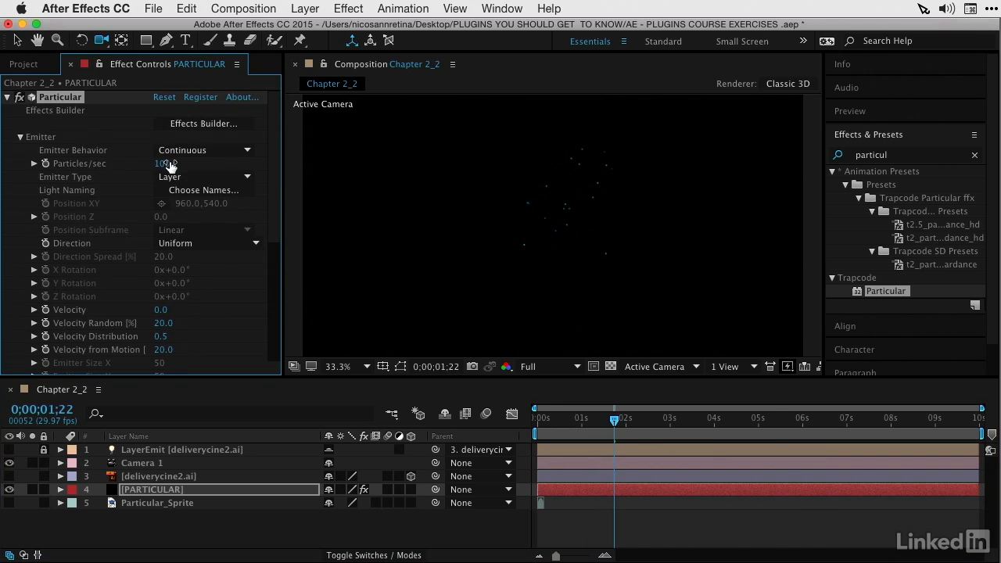
click(162, 166)
text(5000)
key(Return)
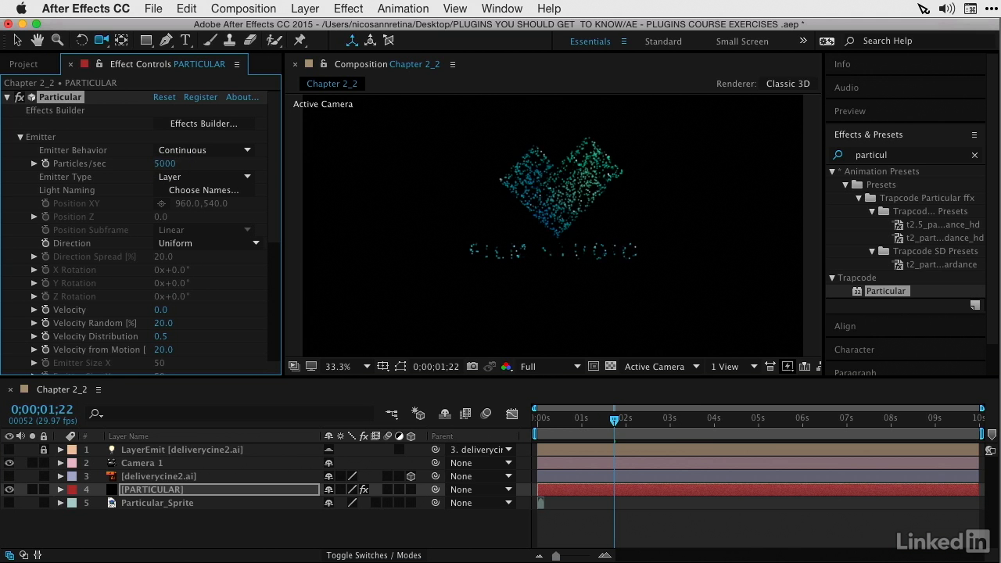
key(space)
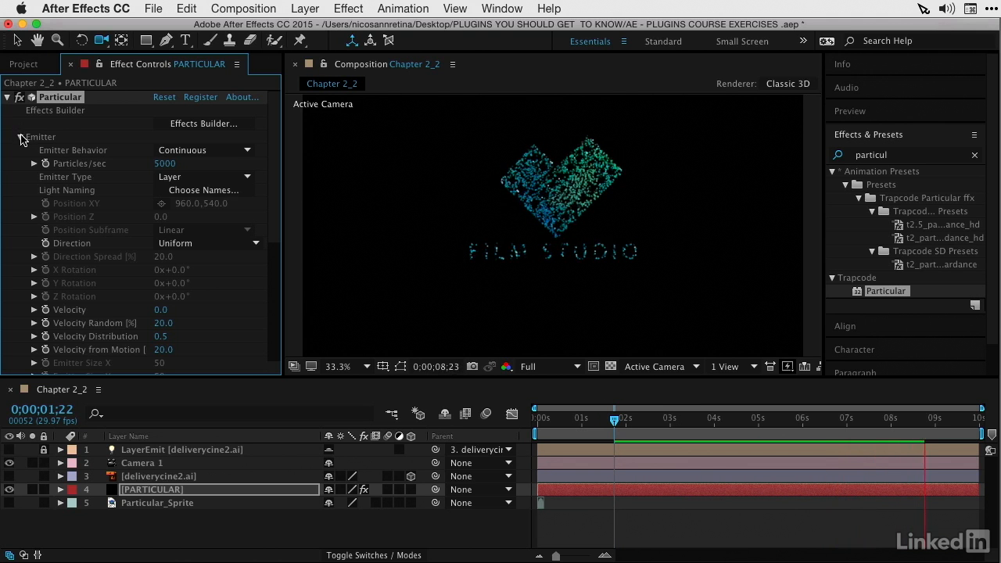
Step: Try a Gravity of 10 in Particular's Physics settings, and raise it to 30 while previewing the falling particles
click(20, 136)
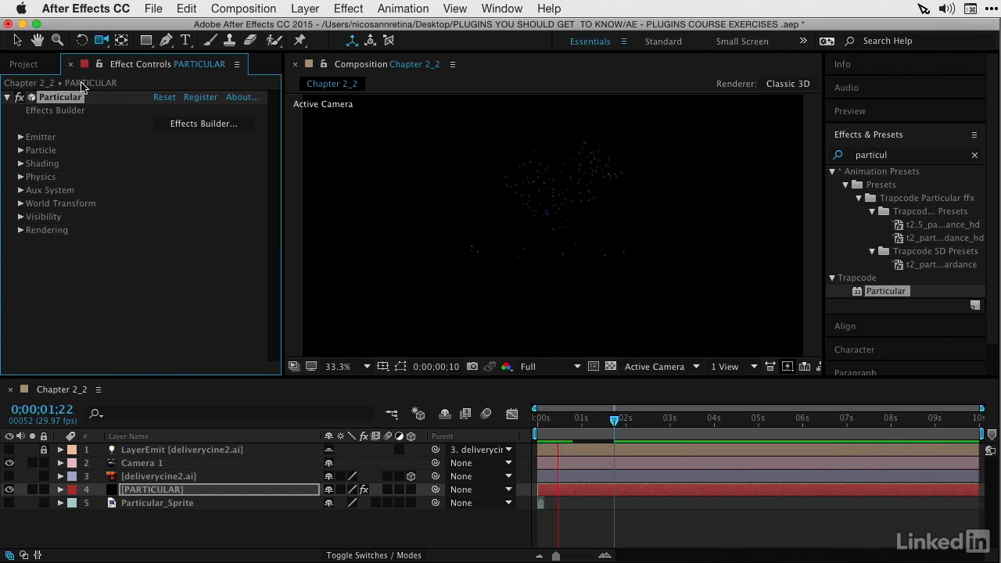
click(20, 177)
click(161, 204)
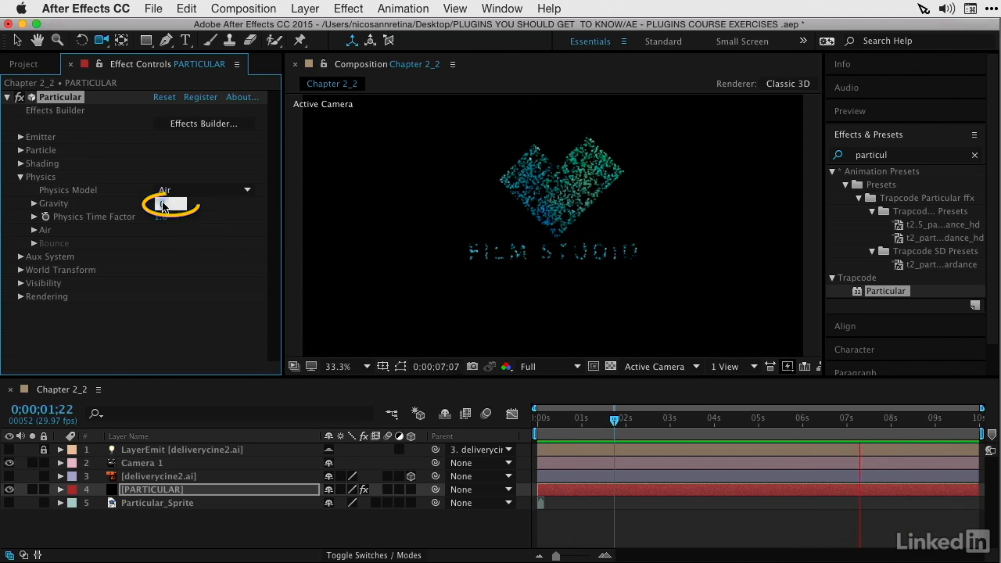
text(10)
key(Return)
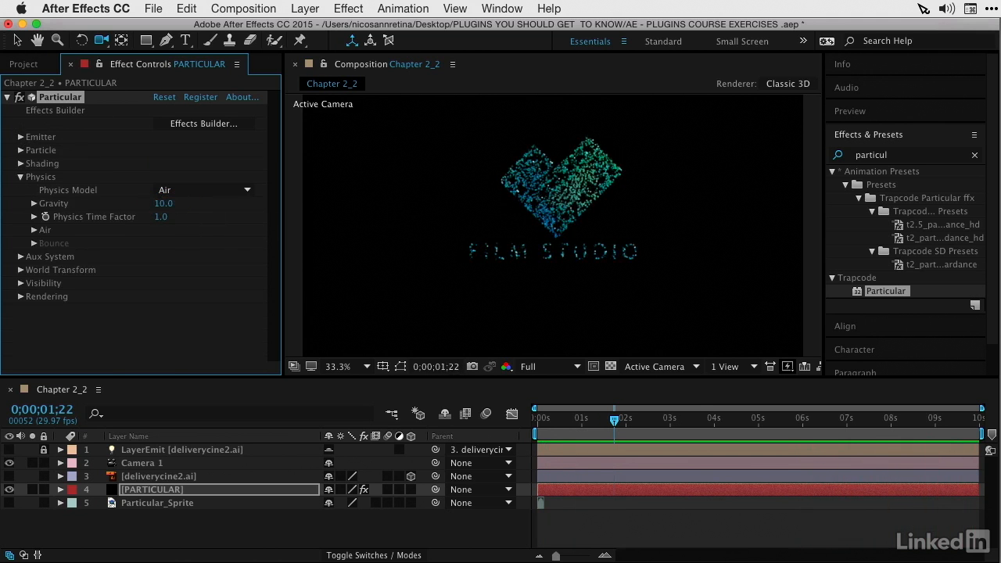
click(163, 205)
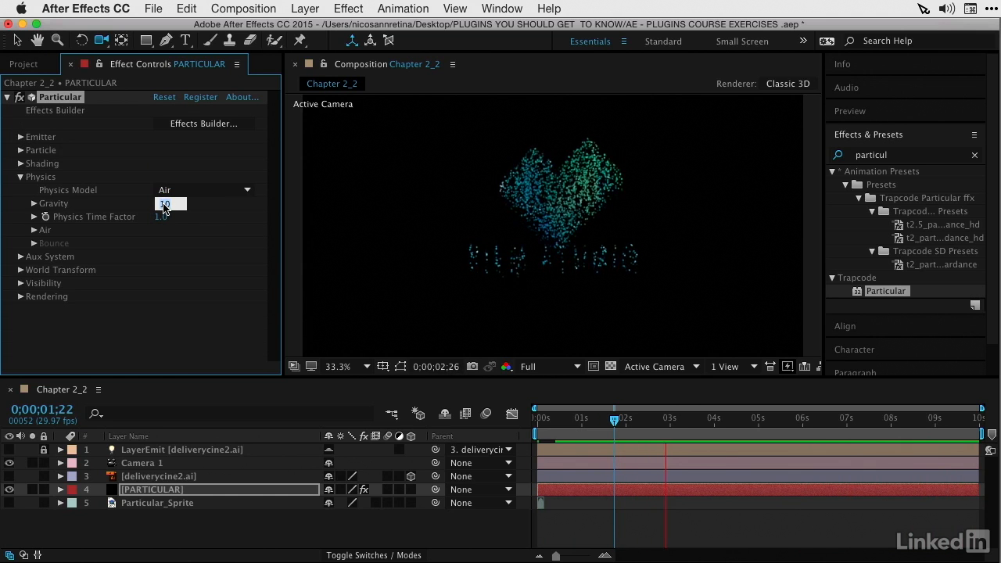
text(30)
key(Return)
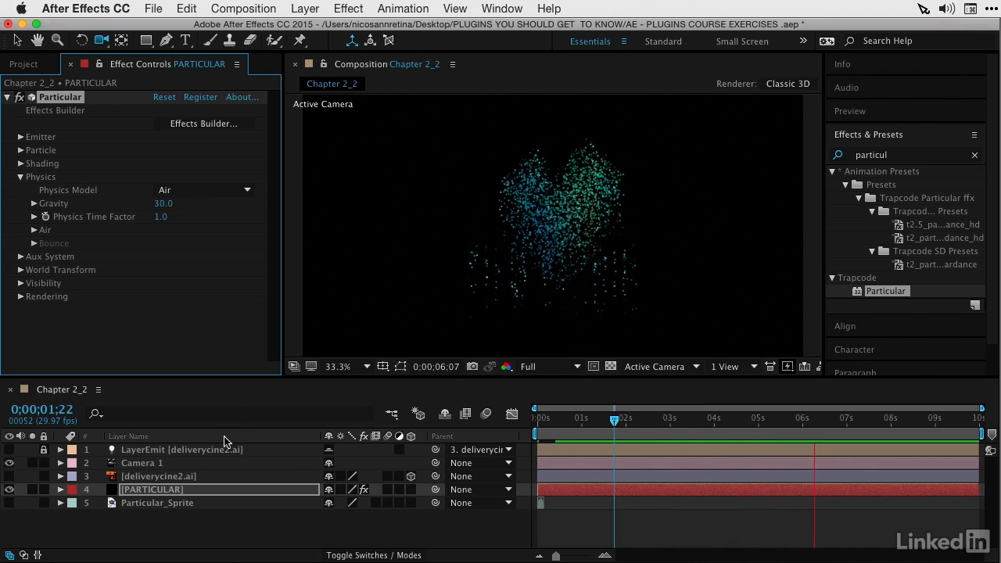
Step: Show the deliverycine2.ai logo layer over the falling particles and stop the preview at 0;00;05;25
click(9, 476)
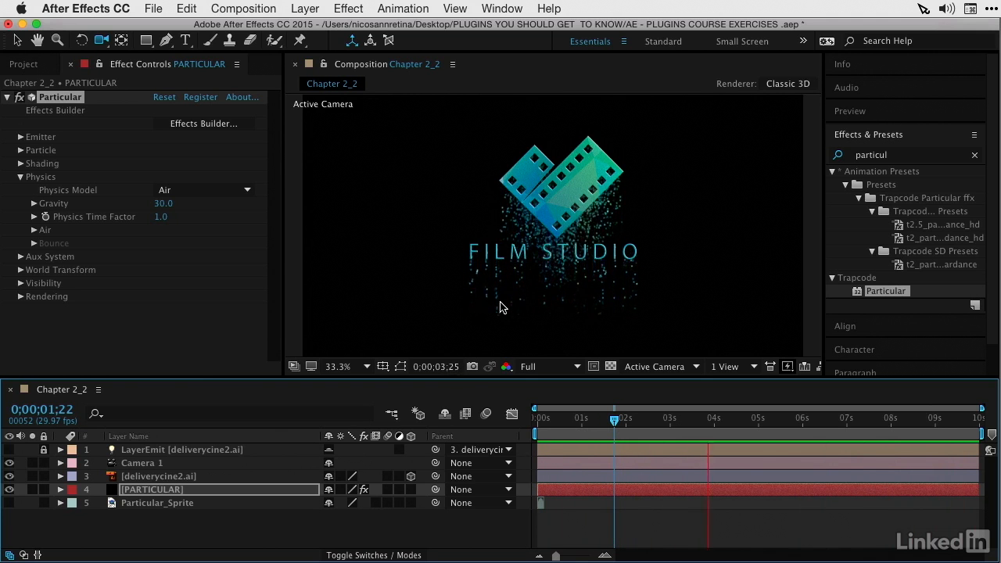
key(space)
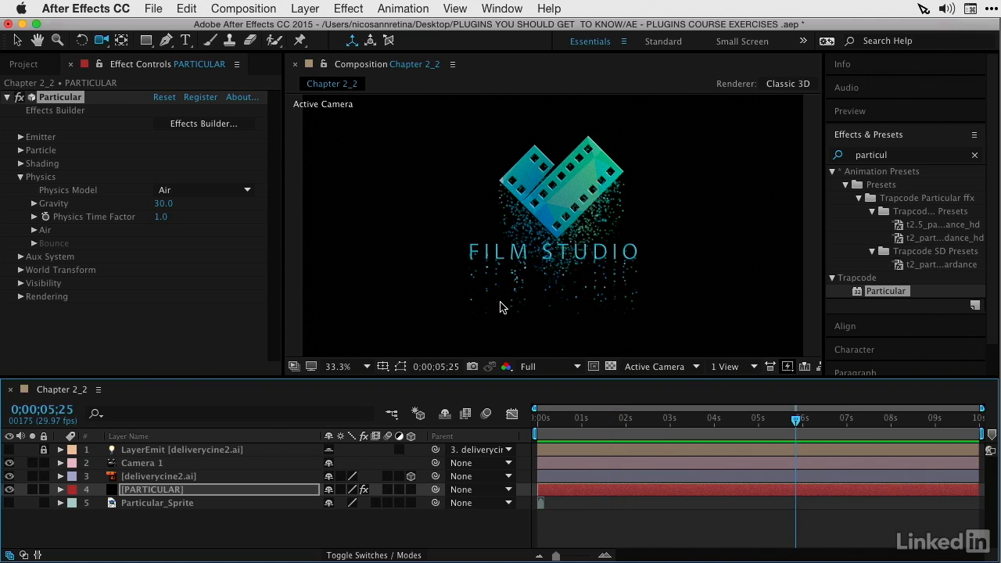